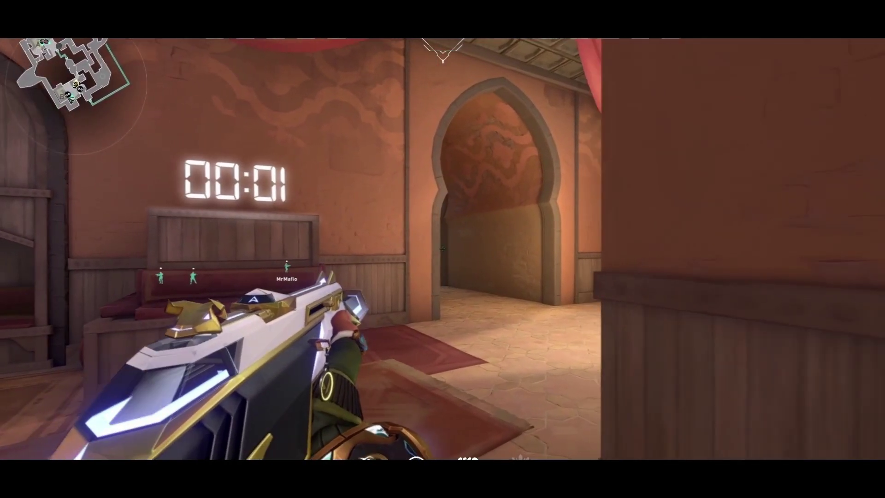
# - Open the project on the Edit page with the 8-second 'example 1' clip on Timeline 1
pyautogui.click(442, 249)
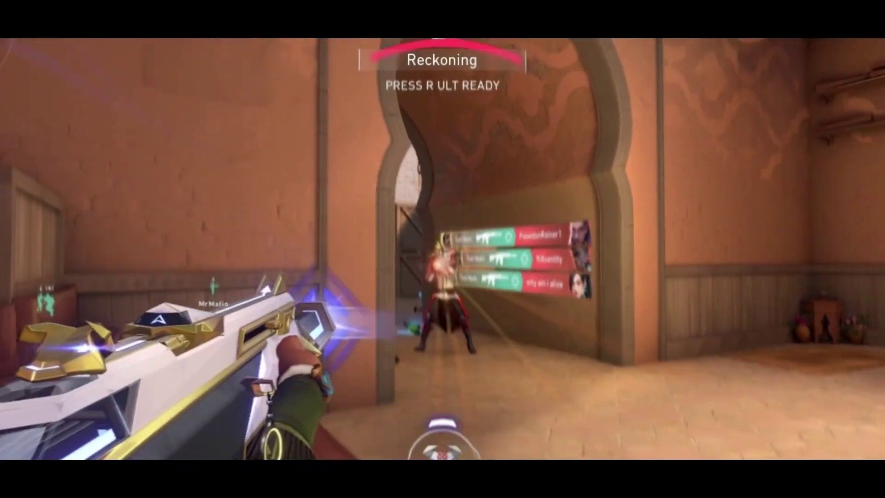
pyautogui.click(442, 249)
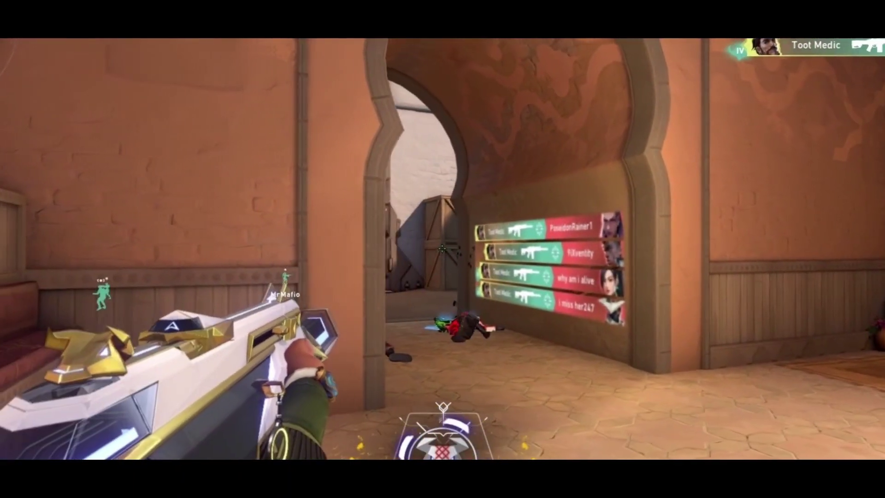
pyautogui.press('e')
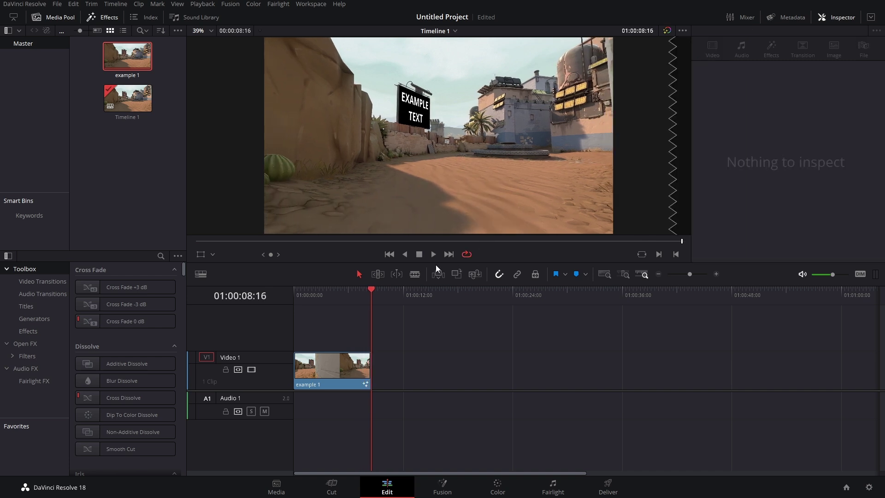
# - Play the timeline, then stop it on the Fusion page and select the MediaIn1 node
pyautogui.press('space')
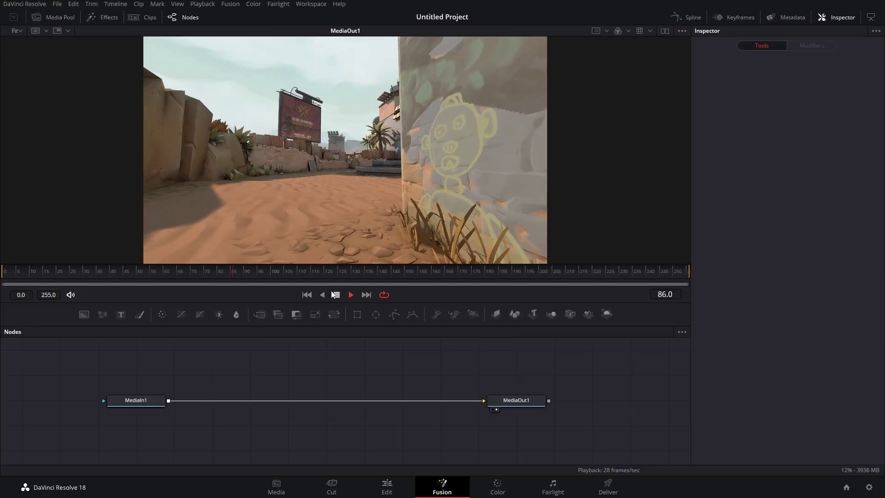
pyautogui.click(85, 272)
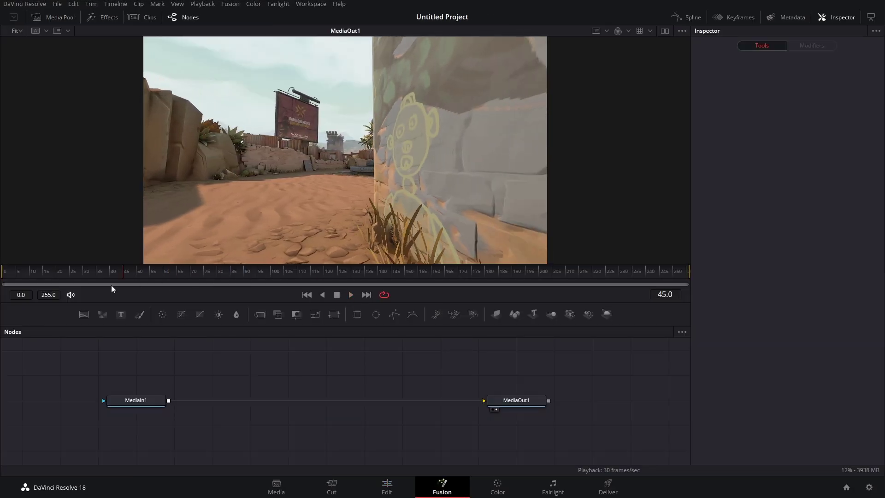
pyautogui.click(4, 272)
pyautogui.click(138, 401)
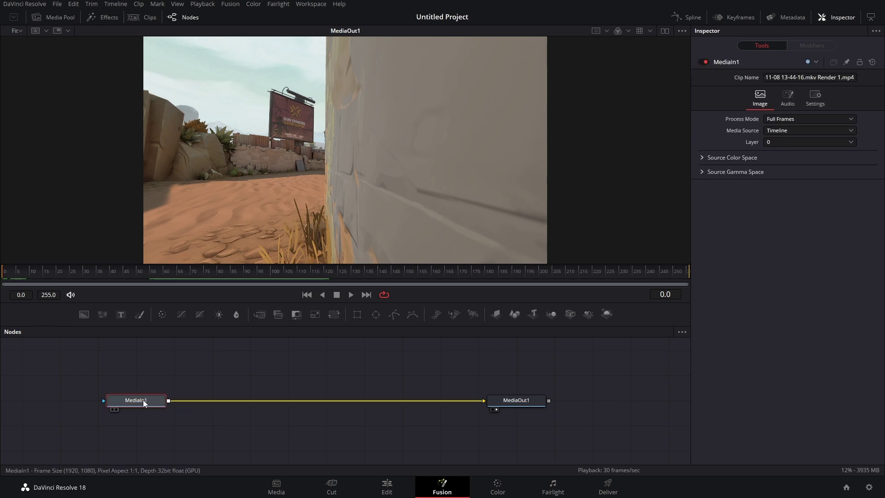
pyautogui.moveTo(152, 399)
pyautogui.mouseDown()
pyautogui.moveTo(156, 376)
pyautogui.moveTo(151, 407)
pyautogui.moveTo(155, 371)
pyautogui.moveTo(161, 426)
pyautogui.moveTo(138, 401)
pyautogui.mouseUp()
# - Turn on arranging nodes to the grid from the node graph's context menu
pyautogui.rightClick(196, 365)
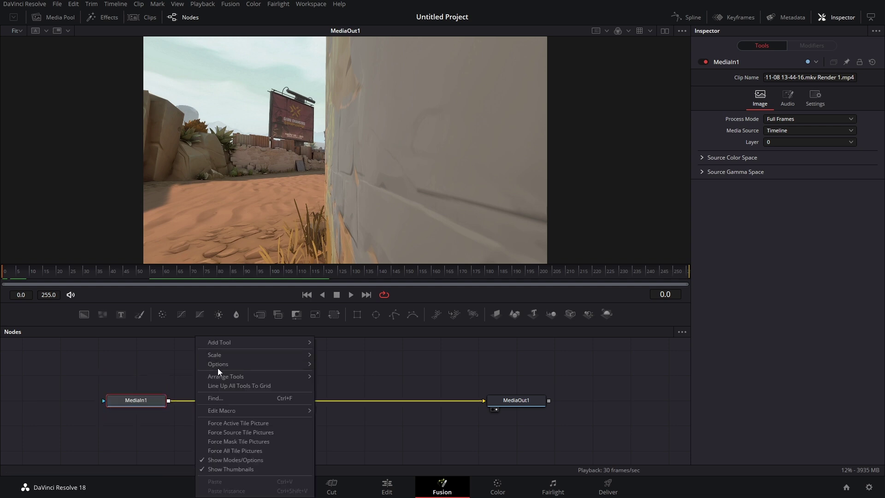
pyautogui.moveTo(221, 365)
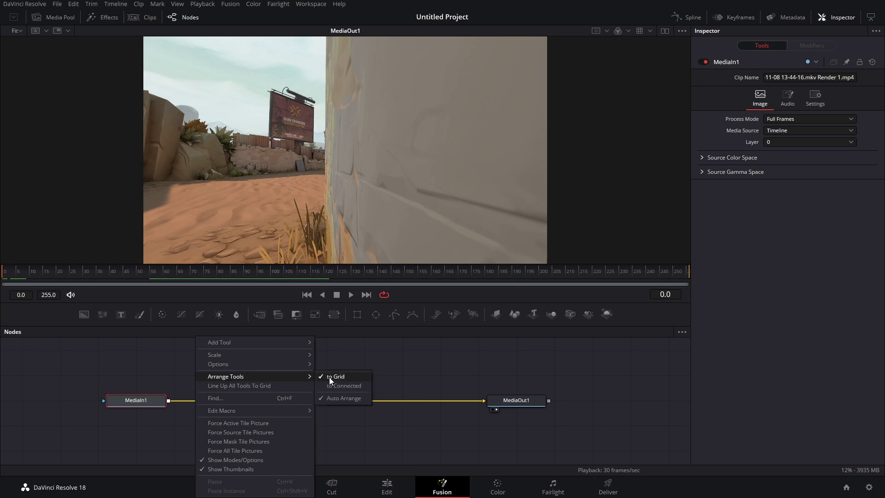
pyautogui.click(329, 377)
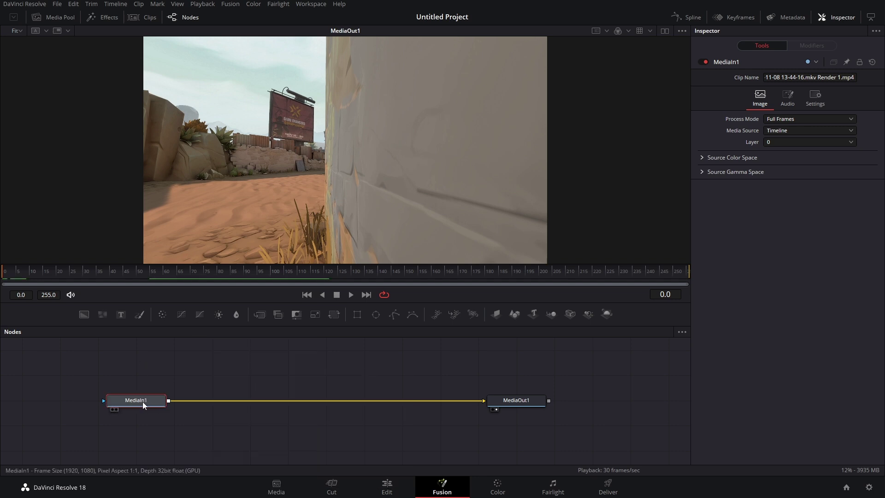
# - Add a Planar Tracker node between MediaIn1 and MediaOut1 using the 'PLAN' tool search
pyautogui.hotkey('shift', 'space')
pyautogui.write('plan')
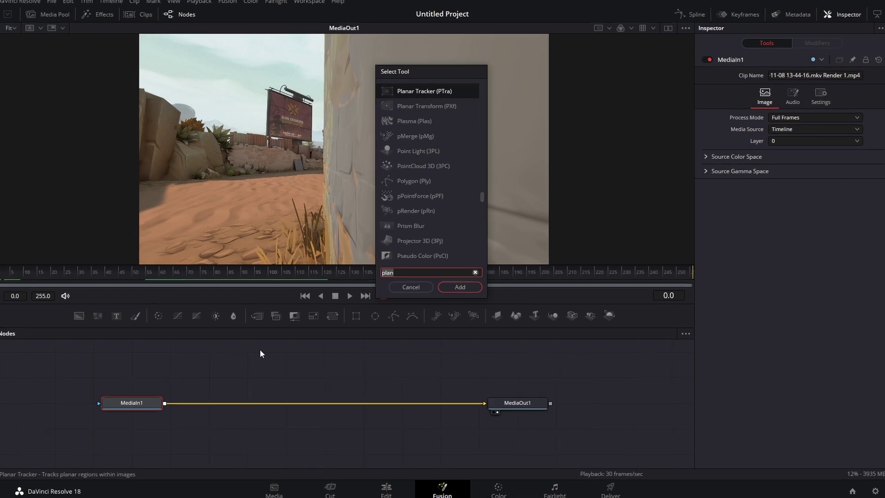
pyautogui.press('BackSpace')
pyautogui.press('BackSpace')
pyautogui.press('BackSpace')
pyautogui.press('BackSpace')
pyautogui.write('PLAN')
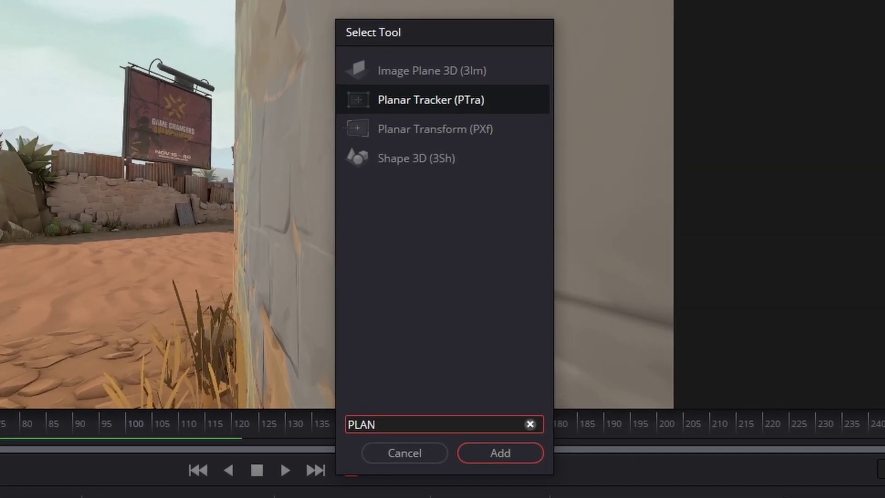
pyautogui.press('Return')
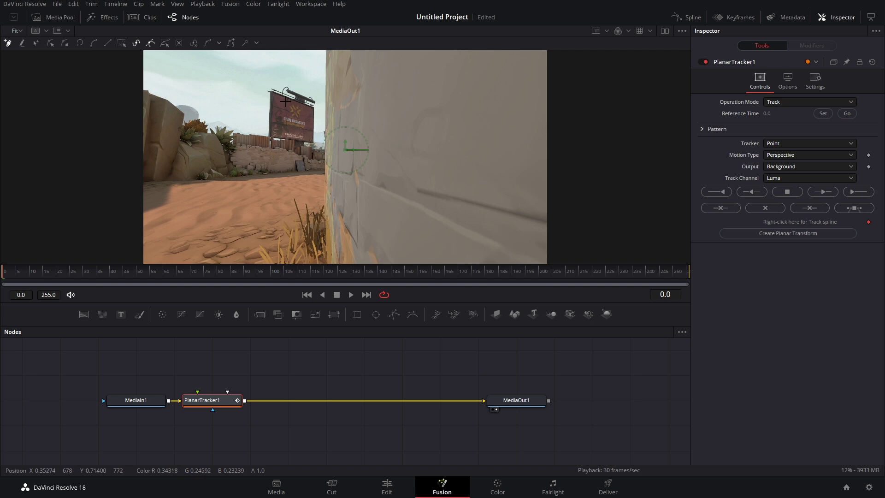
# - Zoom the viewer and fit the tracking shape around the billboard
pyautogui.scroll(5, 285, 101)
pyautogui.scroll(-2, 523, 178)
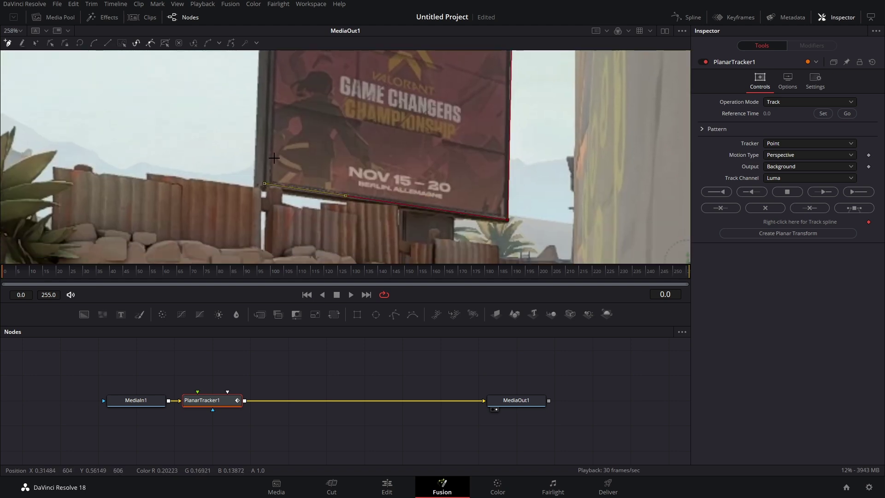
pyautogui.scroll(3, 278, 117)
pyautogui.moveTo(281, 61); pyautogui.dragTo(284, 62)
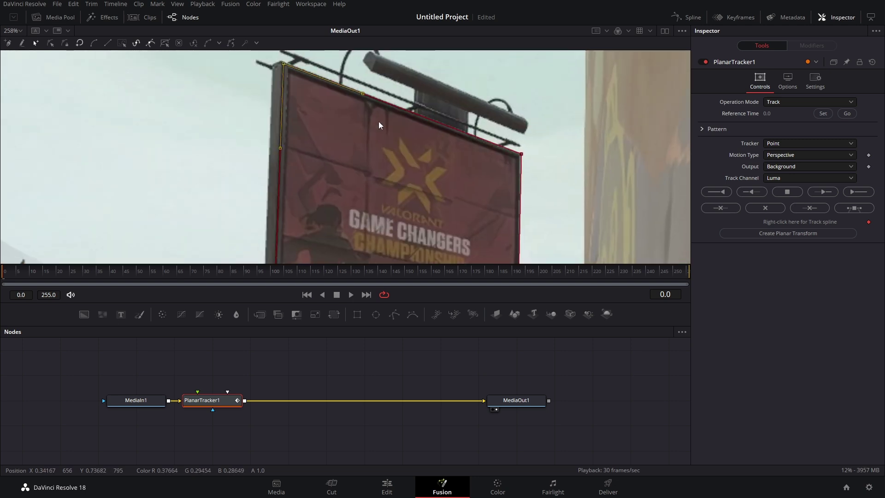
pyautogui.scroll(-3, 401, 165)
pyautogui.scroll(-3, 401, 164)
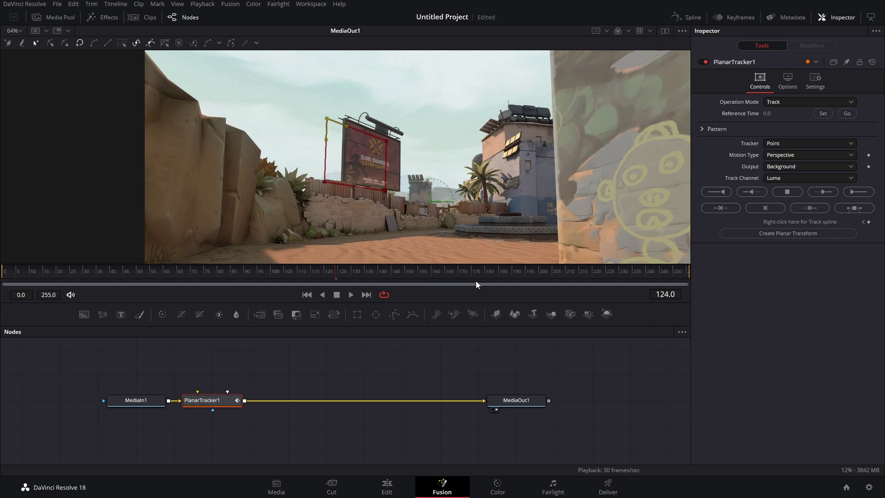
# - Set the planar tracker's reference time to frame 0
pyautogui.click(307, 294)
pyautogui.click(823, 114)
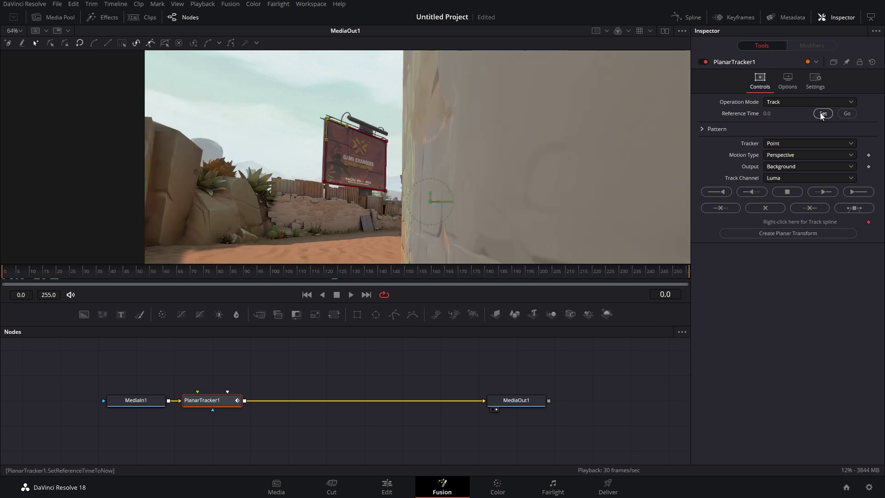
pyautogui.click(456, 272)
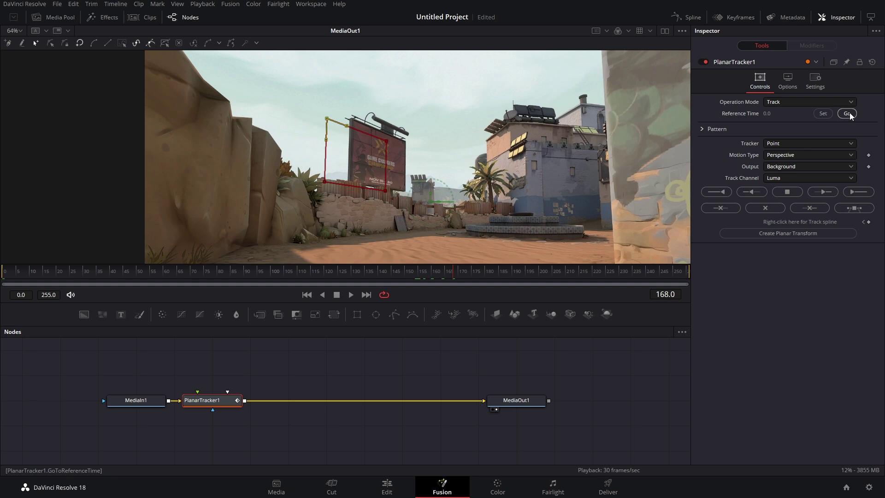
pyautogui.click(849, 115)
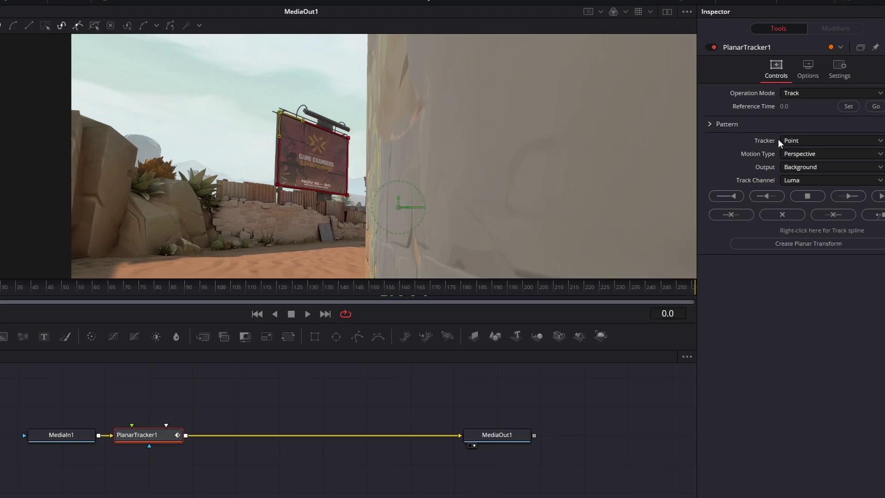
# - Switch the tracker type to Hybrid Point/Area, keeping Perspective motion
pyautogui.click(767, 143)
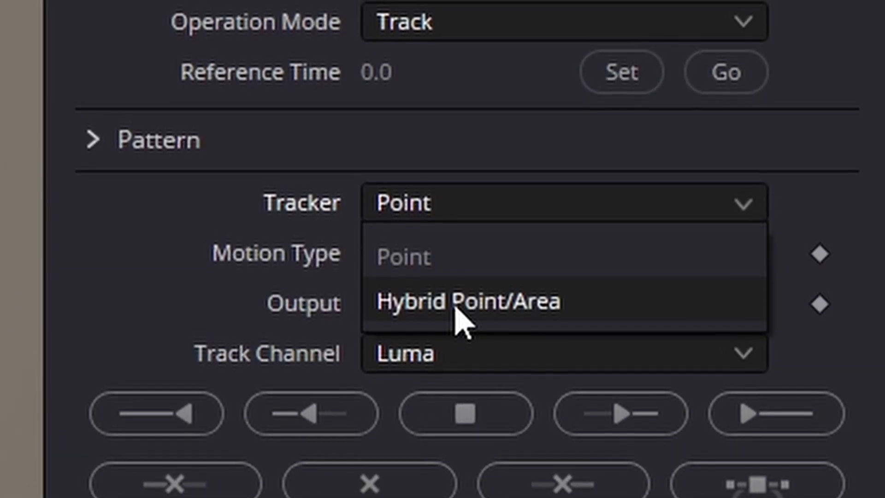
pyautogui.click(455, 305)
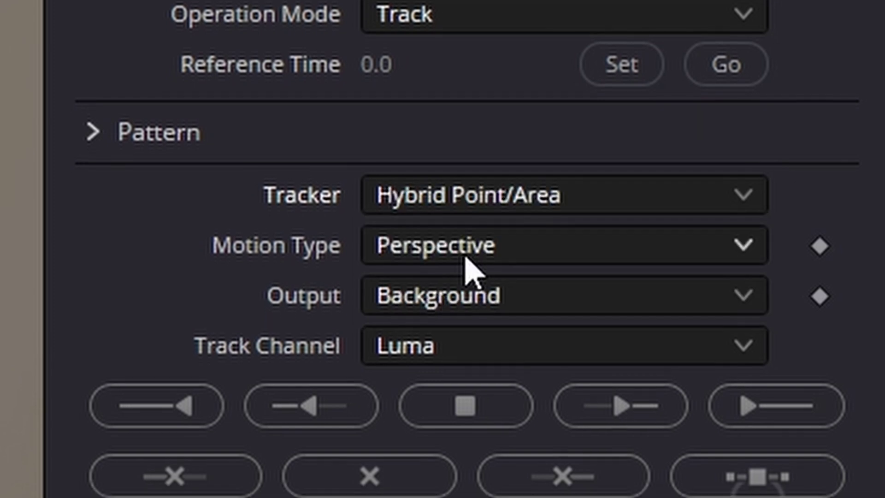
pyautogui.click(465, 254)
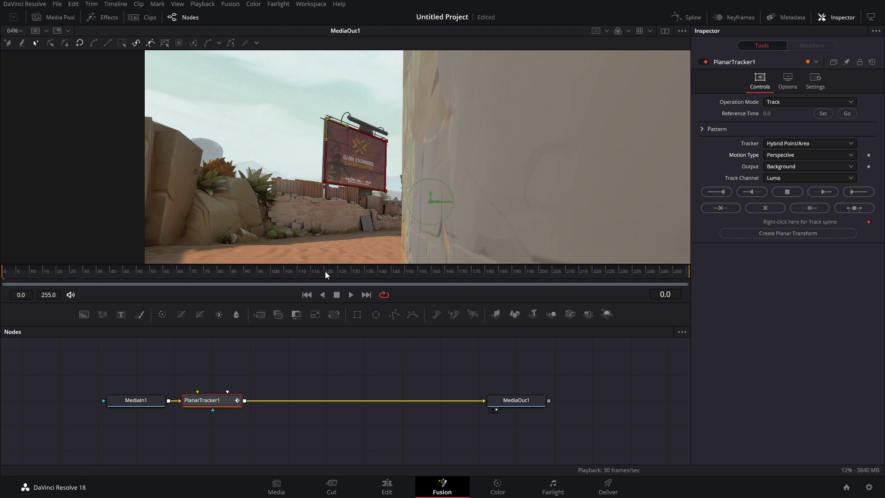
# - Track the billboard to the clip's end and switch Operation Mode to Corner Pin
pyautogui.click(855, 192)
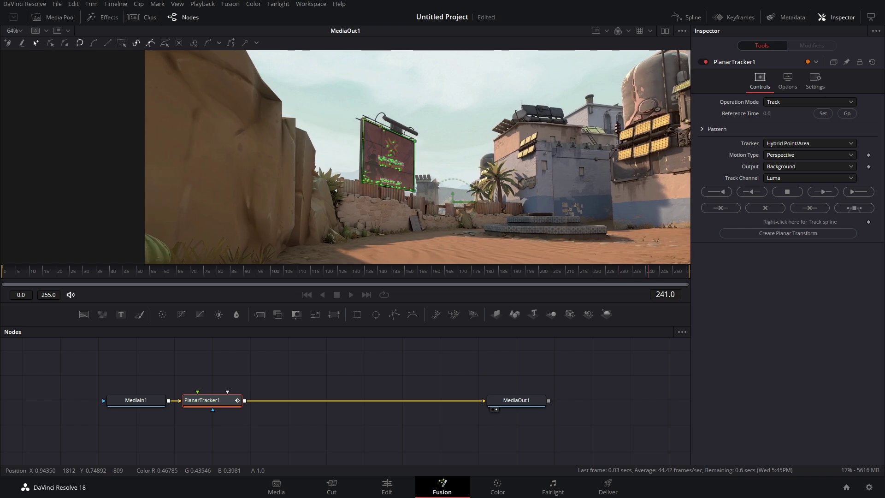
pyautogui.moveTo(429, 276); pyautogui.dragTo(236, 279)
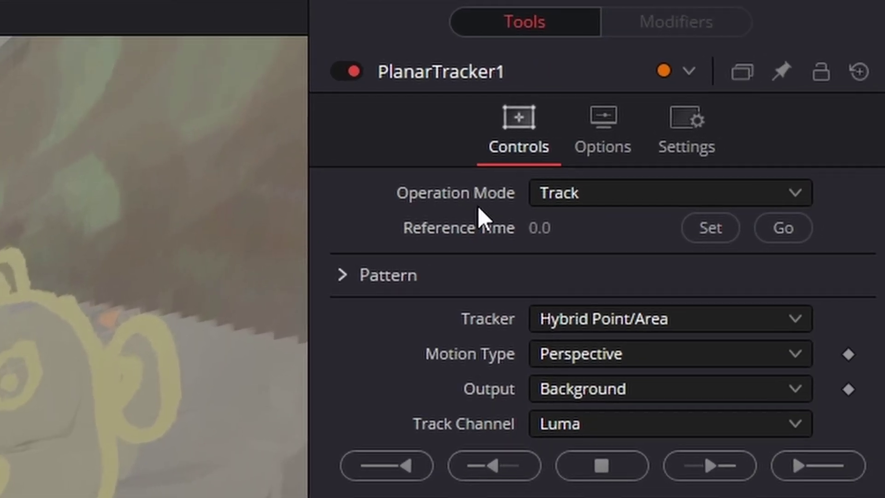
pyautogui.click(560, 202)
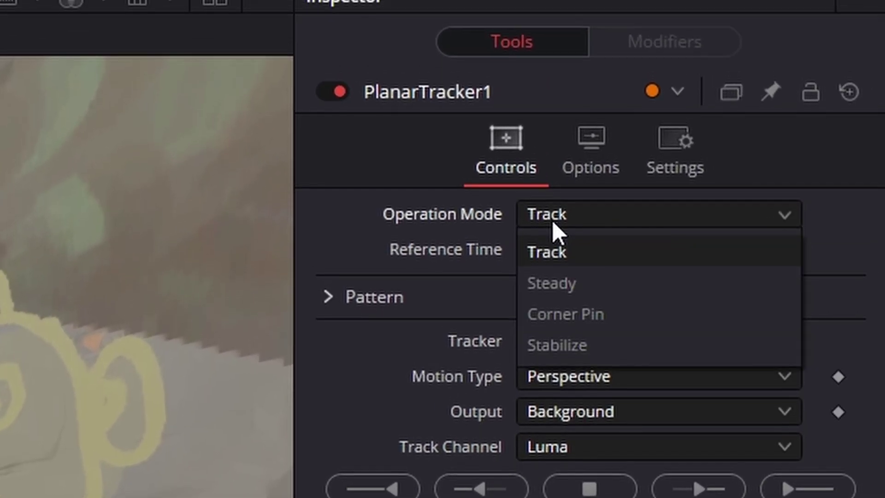
pyautogui.click(575, 328)
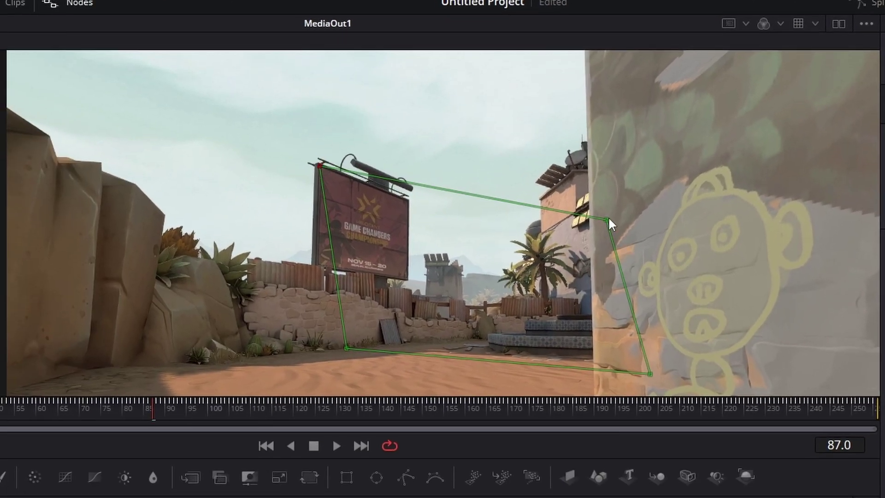
# - Drag the corner pin's corners onto the billboard's corners
pyautogui.moveTo(608, 222); pyautogui.dragTo(408, 206)
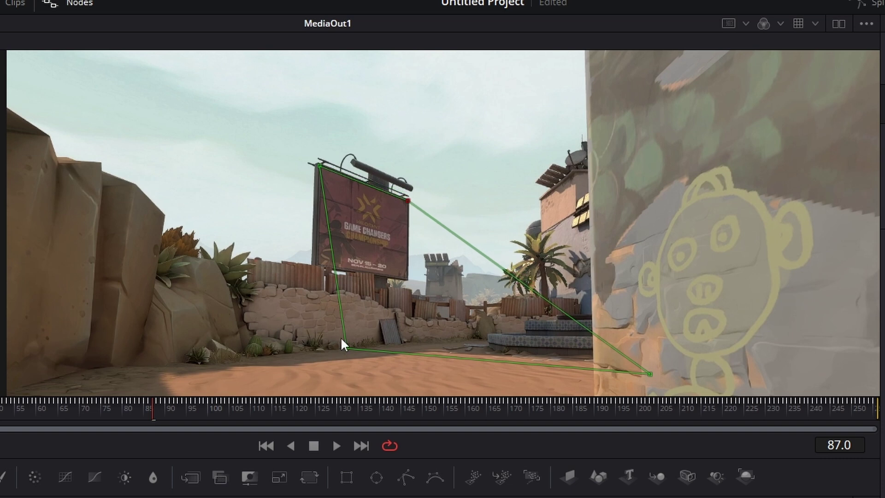
pyautogui.moveTo(346, 348); pyautogui.dragTo(321, 267)
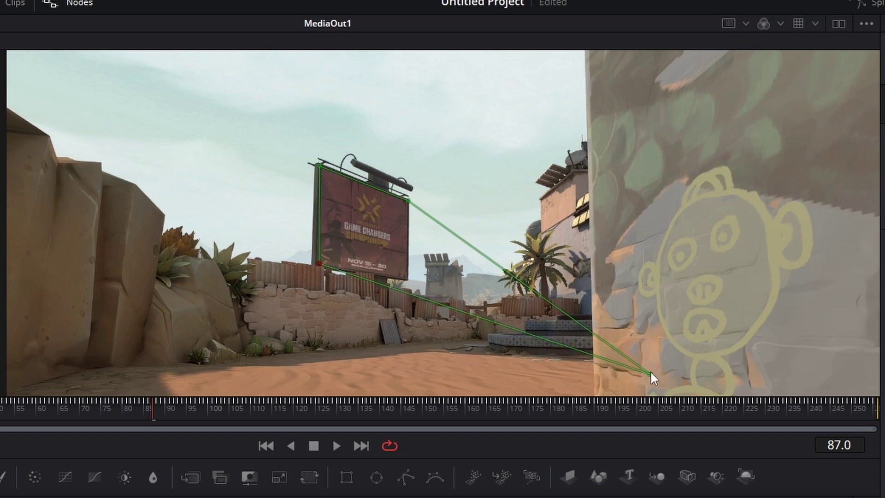
pyautogui.moveTo(652, 375); pyautogui.dragTo(410, 279)
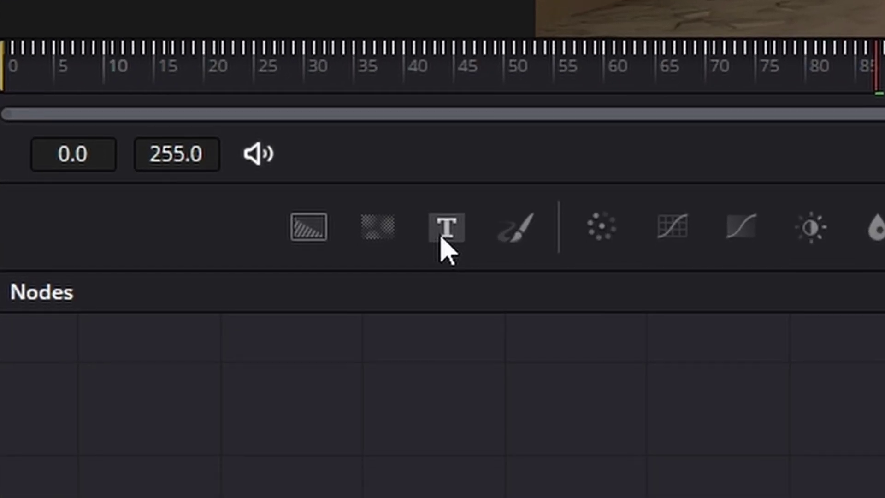
# - Add a Text1 node into PlanarTracker1 reading 'TEXT' at size 0.5
pyautogui.moveTo(443, 240); pyautogui.dragTo(884, 397)
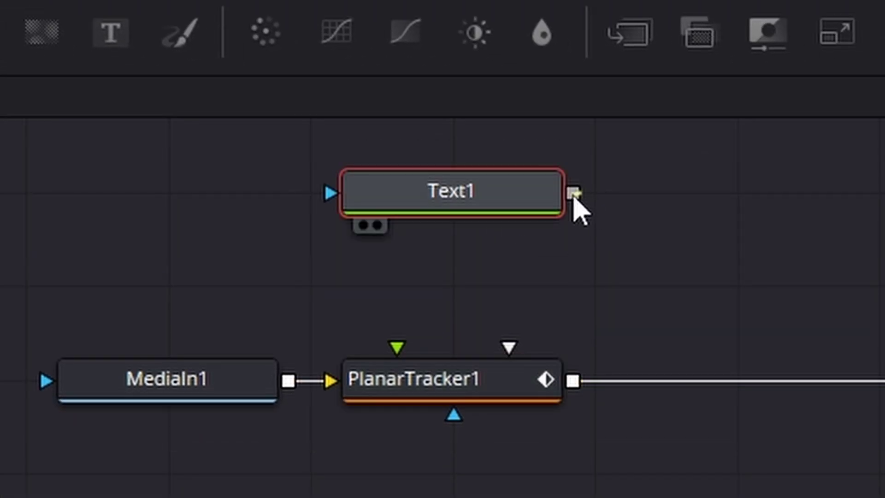
pyautogui.moveTo(574, 193); pyautogui.dragTo(396, 354)
pyautogui.write('TEXY')
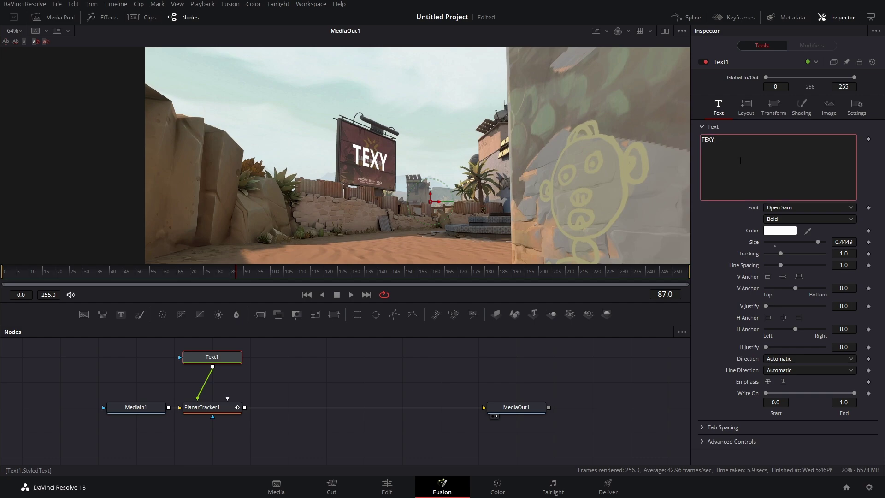
pyautogui.press('BackSpace')
pyautogui.write('T')
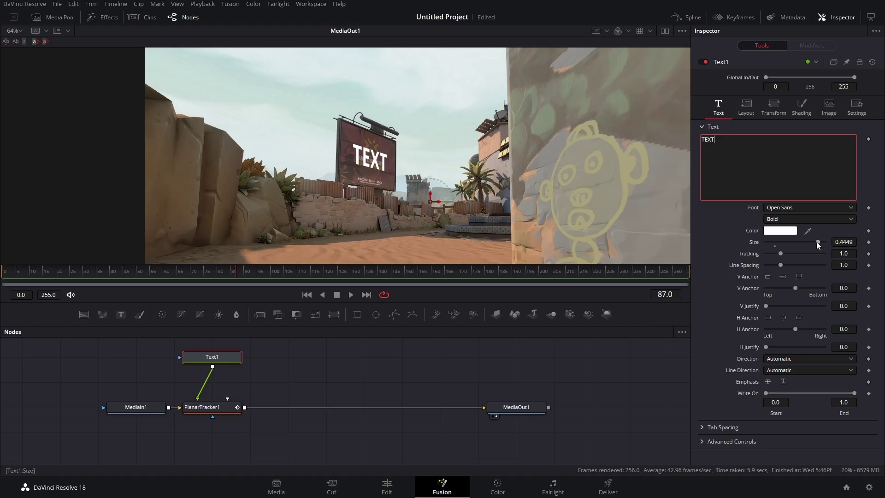
pyautogui.moveTo(818, 242); pyautogui.dragTo(824, 243)
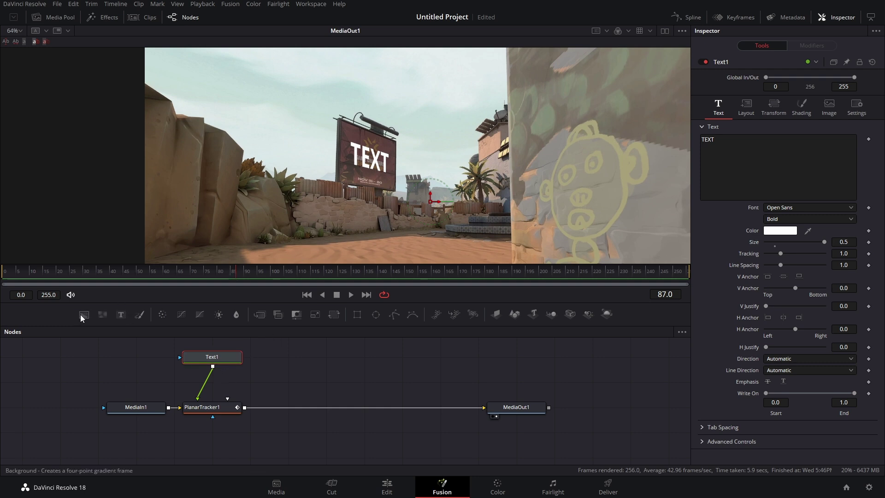
# - Insert a Background1 node through Merge1 between Text1 and PlanarTracker1
pyautogui.moveTo(82, 313); pyautogui.dragTo(83, 316)
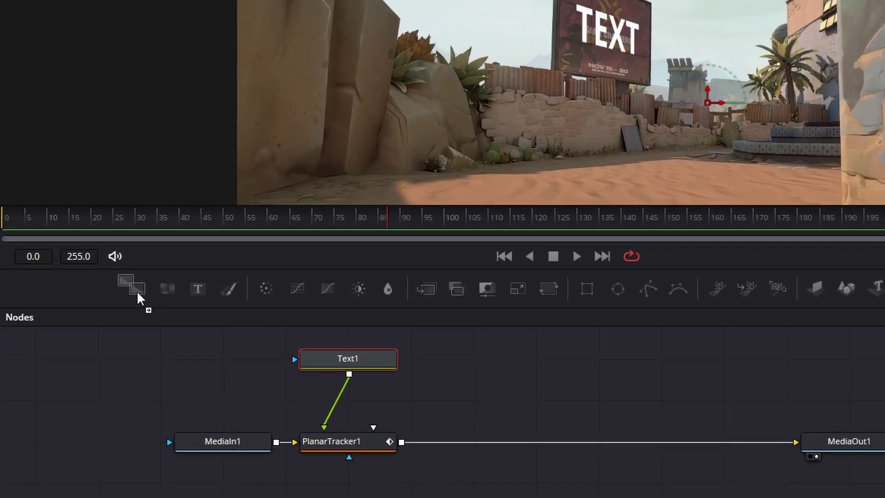
pyautogui.moveTo(137, 293); pyautogui.dragTo(329, 395)
pyautogui.moveTo(547, 306); pyautogui.dragTo(576, 319)
pyautogui.moveTo(577, 407); pyautogui.dragTo(360, 326)
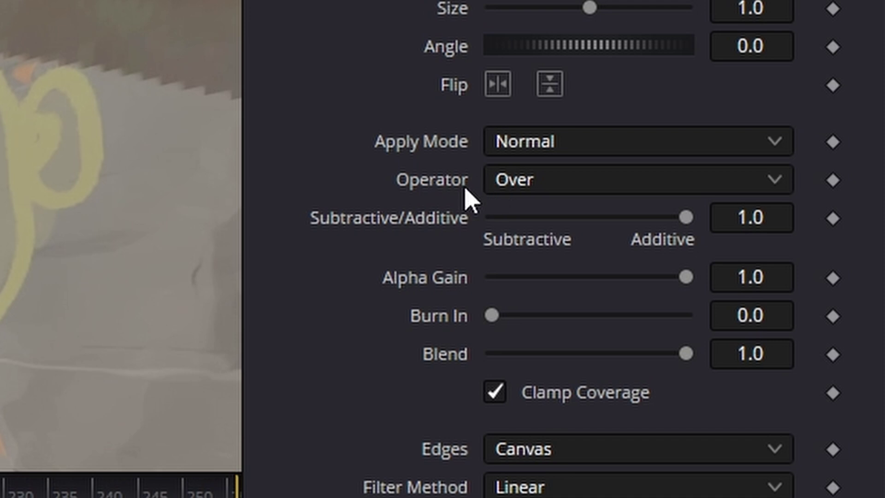
# - Set Merge1's operator to Under and play the clip to check the billboard
pyautogui.click(552, 189)
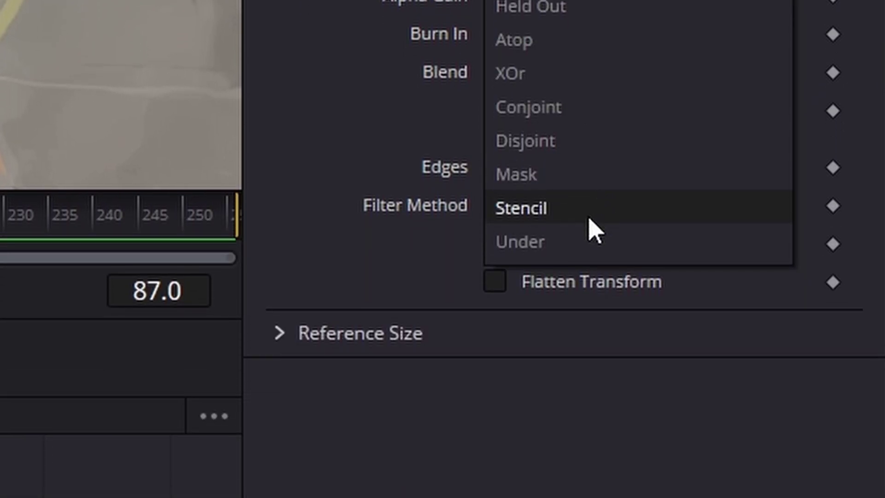
pyautogui.click(590, 233)
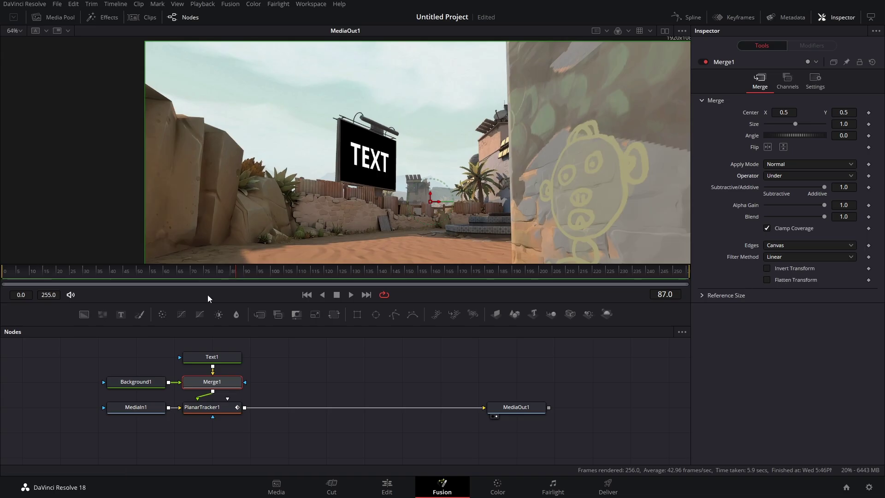
pyautogui.click(351, 295)
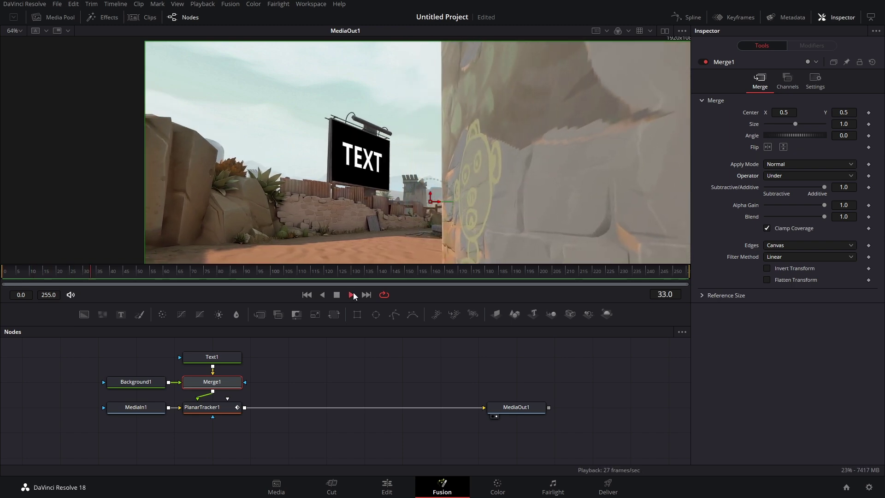
# - Switch PlanarTracker1 back to Track and merge a new PlanarTransform1 before MediaOut1
pyautogui.click(210, 407)
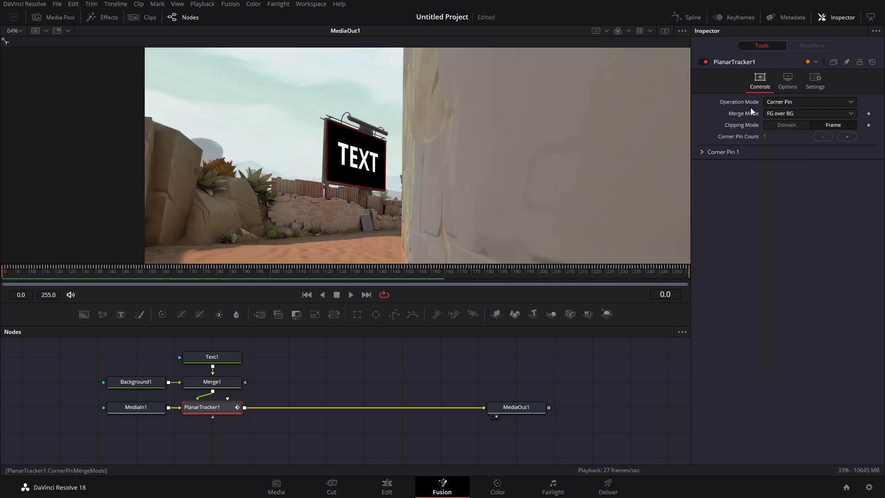
pyautogui.click(793, 100)
pyautogui.click(793, 113)
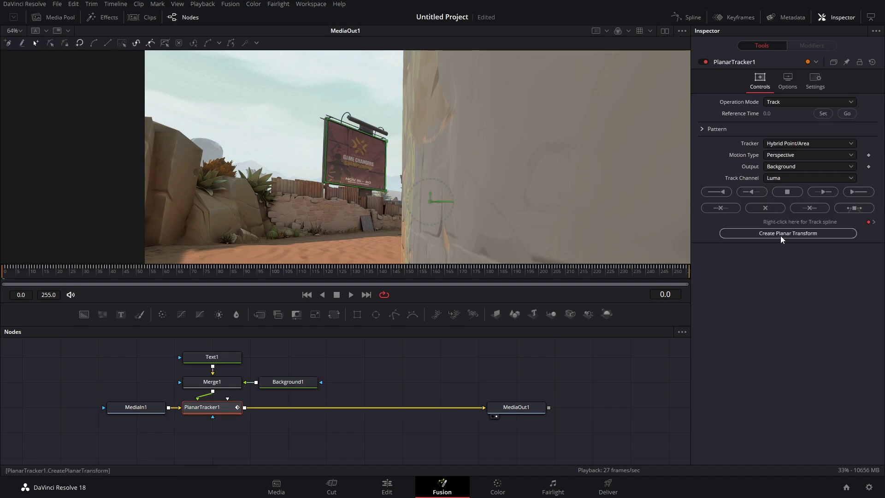
pyautogui.click(780, 235)
pyautogui.moveTo(430, 171); pyautogui.dragTo(884, 228)
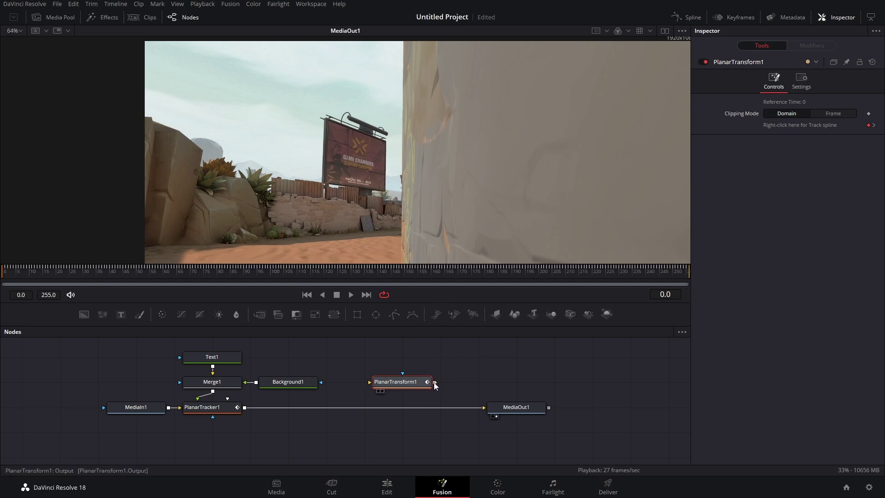
pyautogui.moveTo(434, 383); pyautogui.dragTo(244, 408)
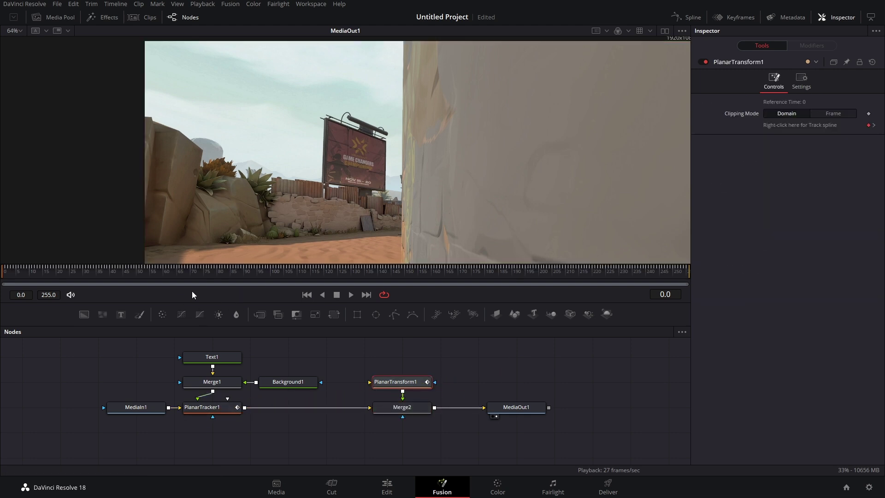
# - Copy Text1, paste it as Text1_1, and feed it into PlanarTransform1
pyautogui.scroll(1, 368, 366)
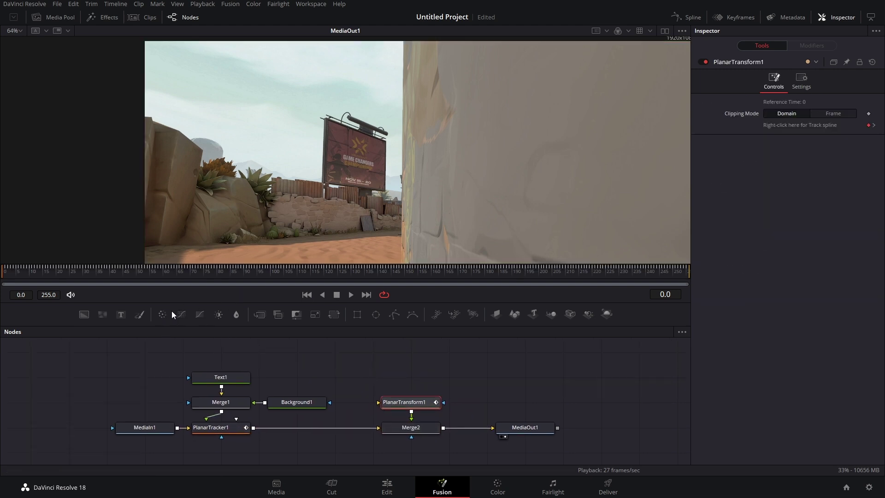
pyautogui.click(226, 374)
pyautogui.rightClick(226, 374)
pyautogui.click(265, 148)
pyautogui.hotkey('ctrl', 'v')
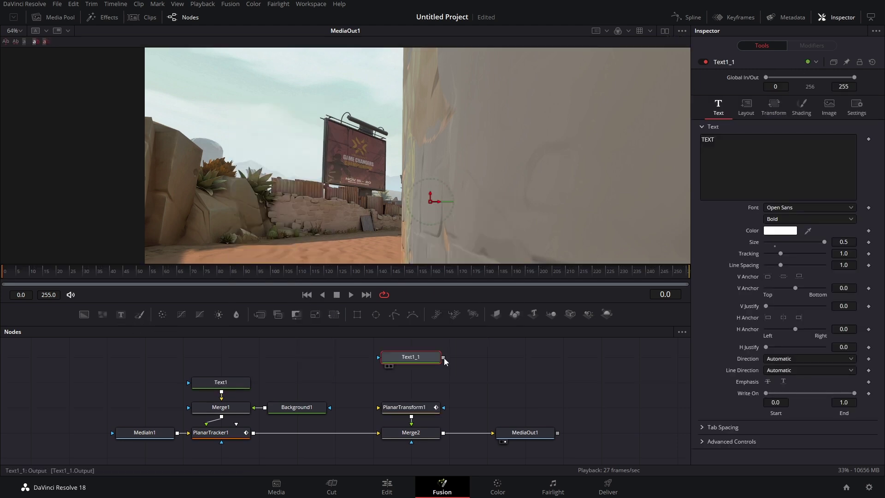
pyautogui.moveTo(390, 410); pyautogui.dragTo(389, 408)
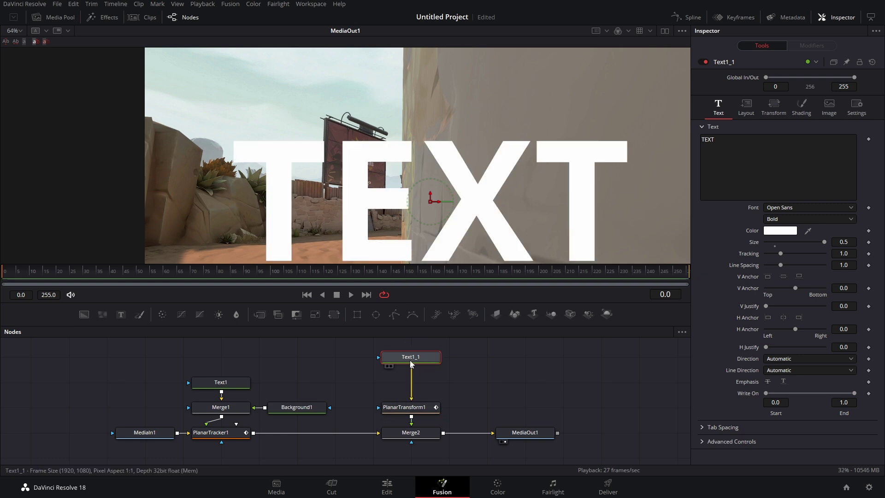
# - Add a Corner Positioner after Text1_1 using the 'CORNER' tool search
pyautogui.hotkey('shift', 'space')
pyautogui.write('PLAN')
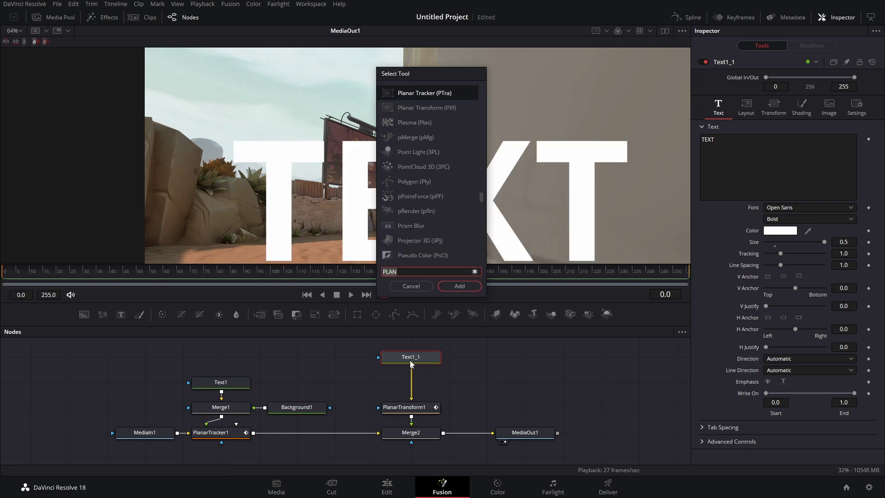
pyautogui.press('BackSpace')
pyautogui.press('BackSpace')
pyautogui.press('BackSpace')
pyautogui.press('BackSpace')
pyautogui.write('CORNER')
pyautogui.press('Return')
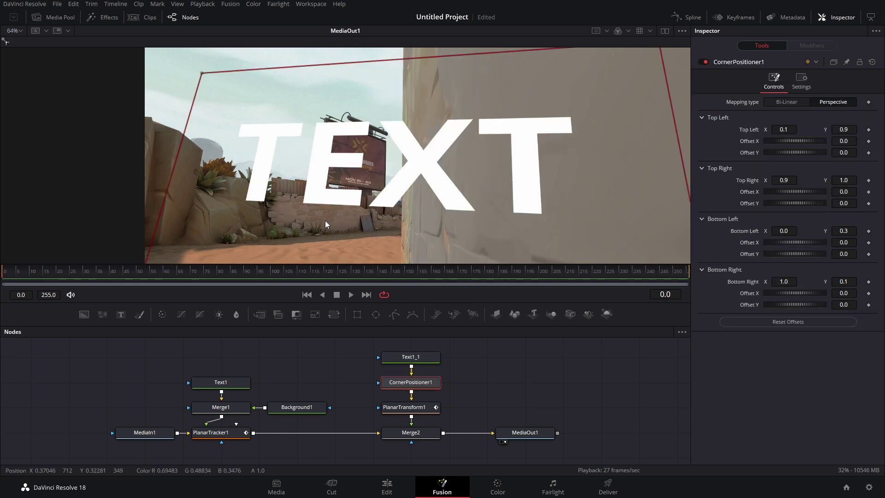
# - Pin the text's four corners onto the billboard's corners
pyautogui.moveTo(203, 78); pyautogui.dragTo(330, 120)
pyautogui.moveTo(561, 91); pyautogui.dragTo(288, 185)
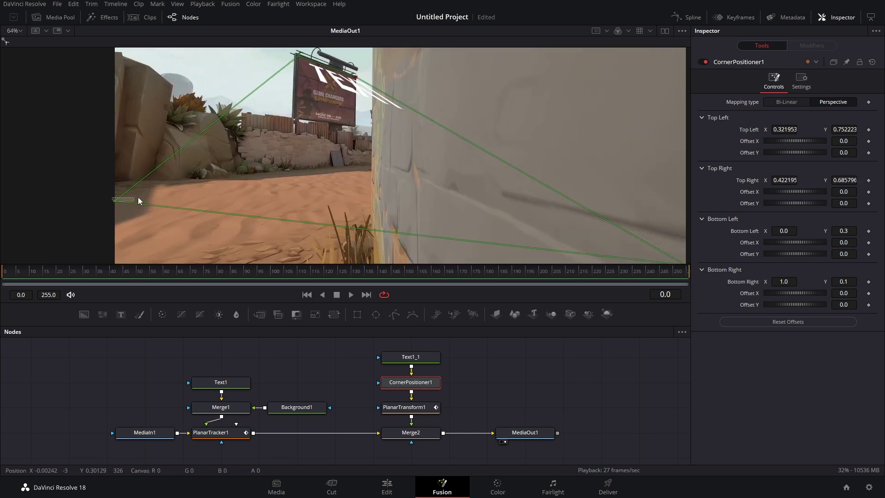
pyautogui.moveTo(115, 201); pyautogui.dragTo(297, 116)
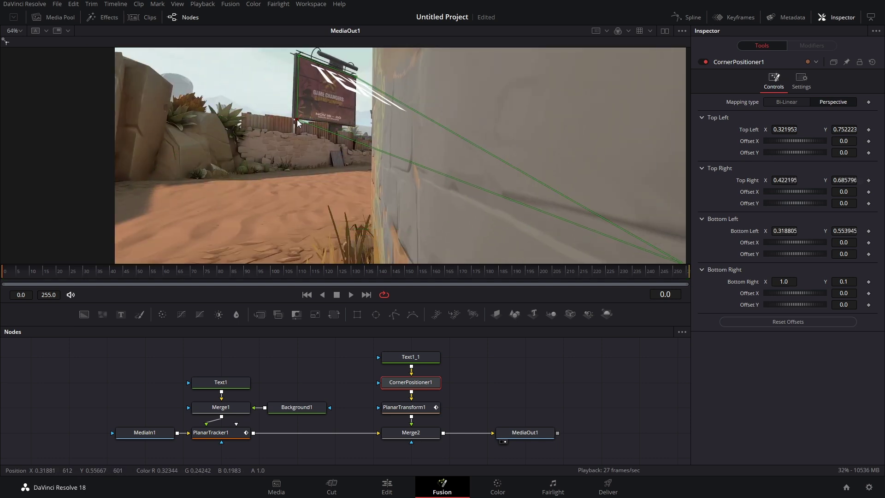
pyautogui.moveTo(606, 229); pyautogui.dragTo(277, 88)
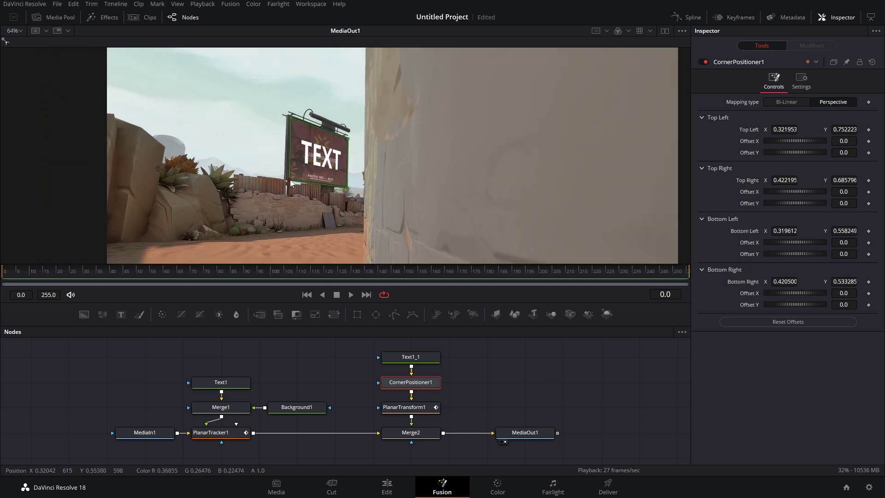
# - Switch PlanarTracker1's operation mode to Corner Pin
pyautogui.click(222, 382)
pyautogui.click(216, 433)
pyautogui.click(801, 101)
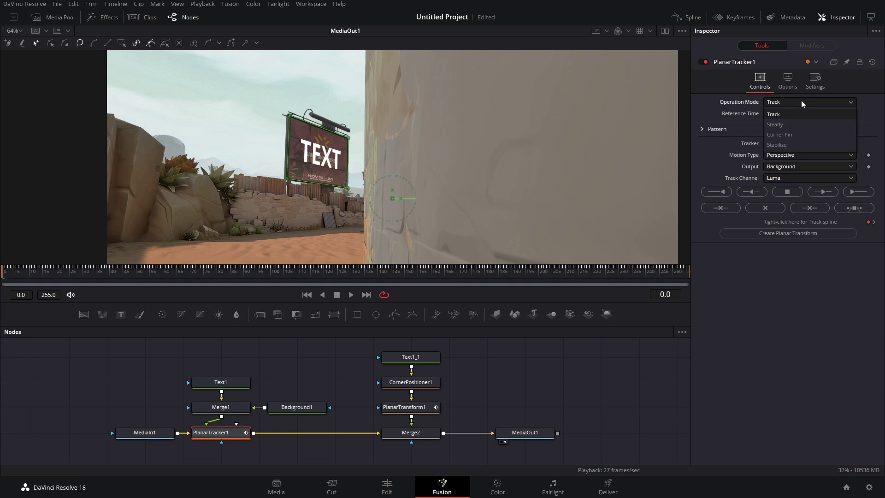
pyautogui.click(792, 135)
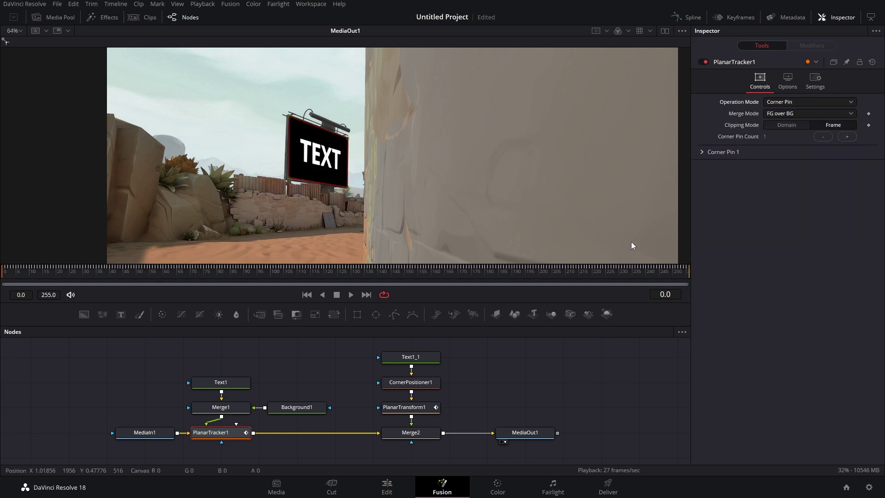
# - Change Text1_1's text colour to red
pyautogui.click(410, 357)
pyautogui.click(786, 231)
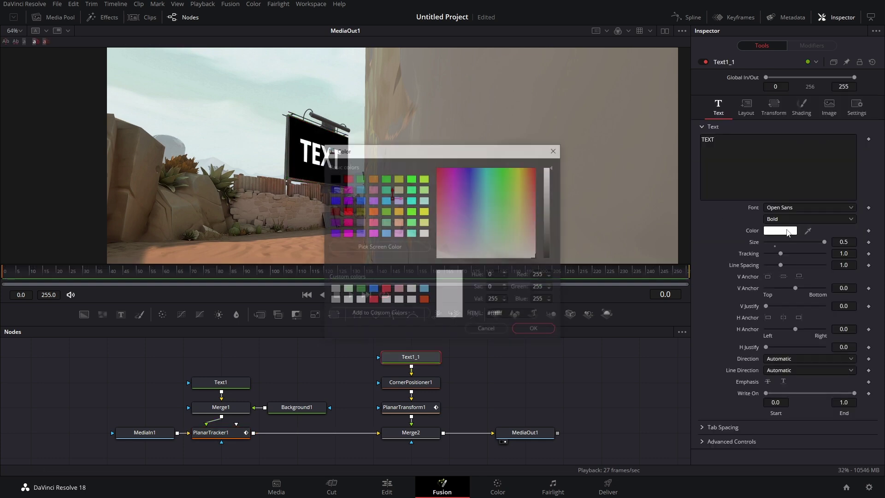
pyautogui.click(347, 210)
pyautogui.click(535, 330)
# - Set Text1's size to 1.0
pyautogui.scroll(3, 304, 215)
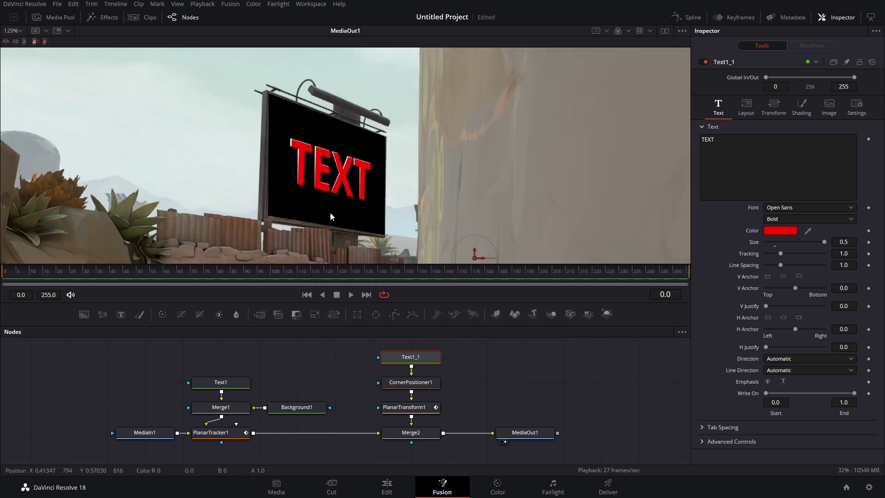
pyautogui.click(237, 381)
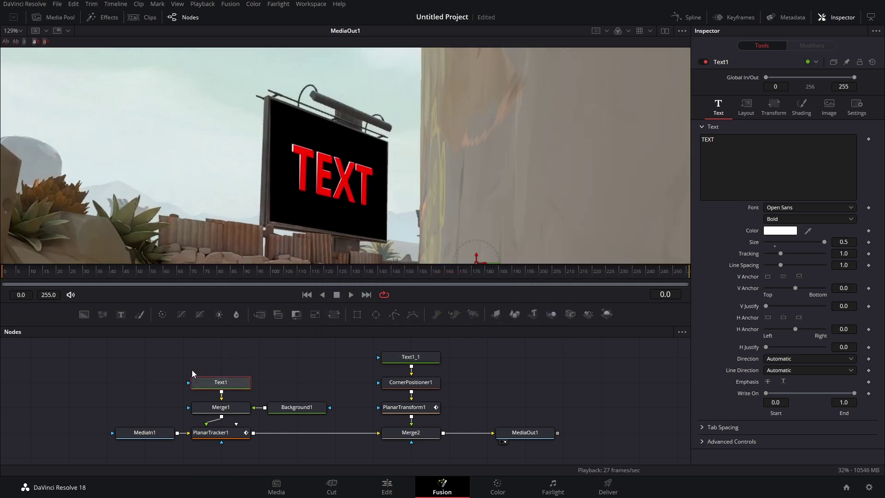
pyautogui.click(850, 241)
pyautogui.write('1')
pyautogui.press('Tab')
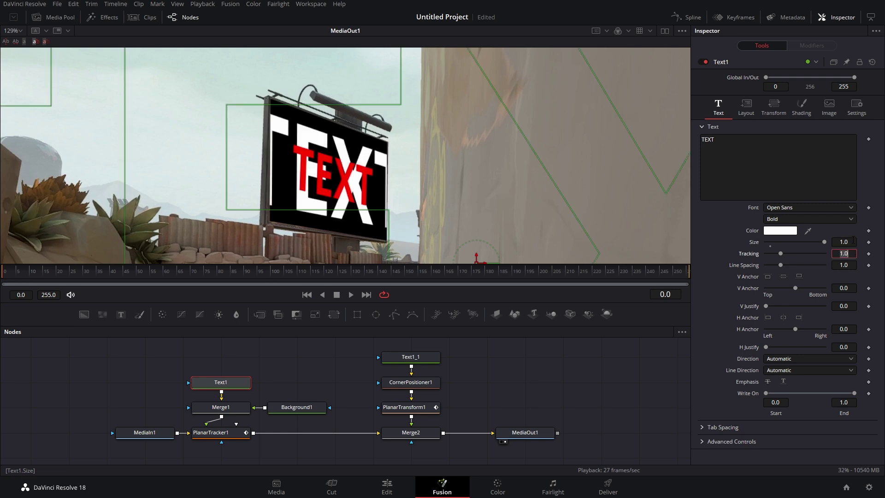
# - Set Text1_1's size to 1.0 and review CornerPositioner1's corner values
pyautogui.click(293, 207)
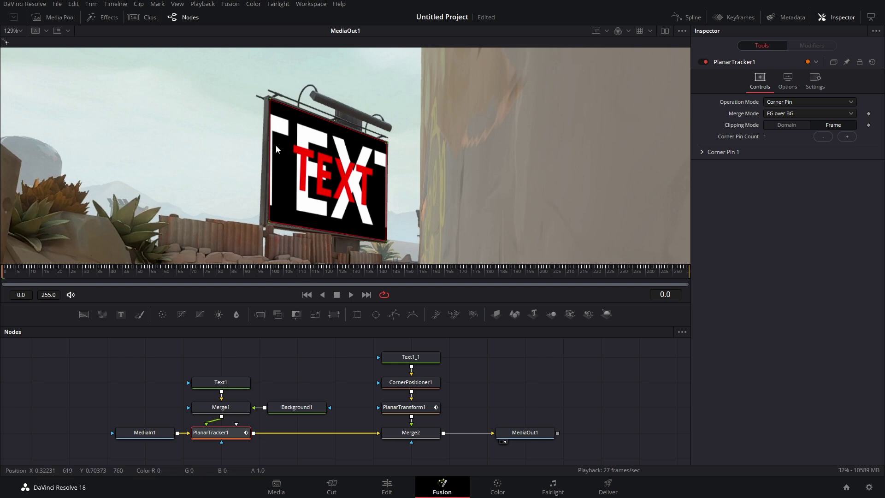
pyautogui.click(408, 357)
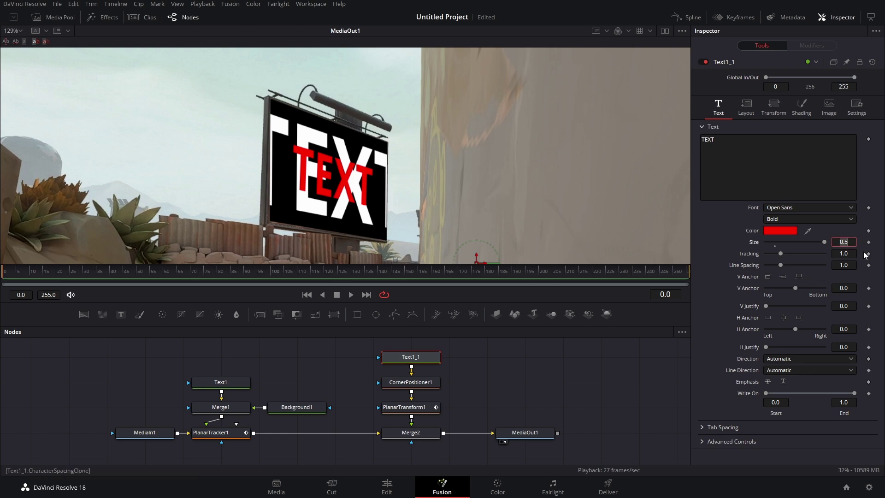
pyautogui.write('1')
pyautogui.press('Tab')
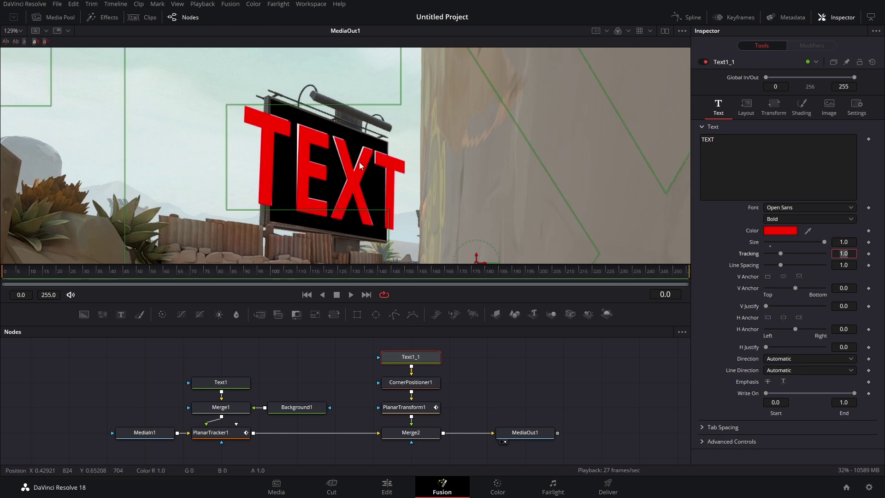
pyautogui.click(279, 86)
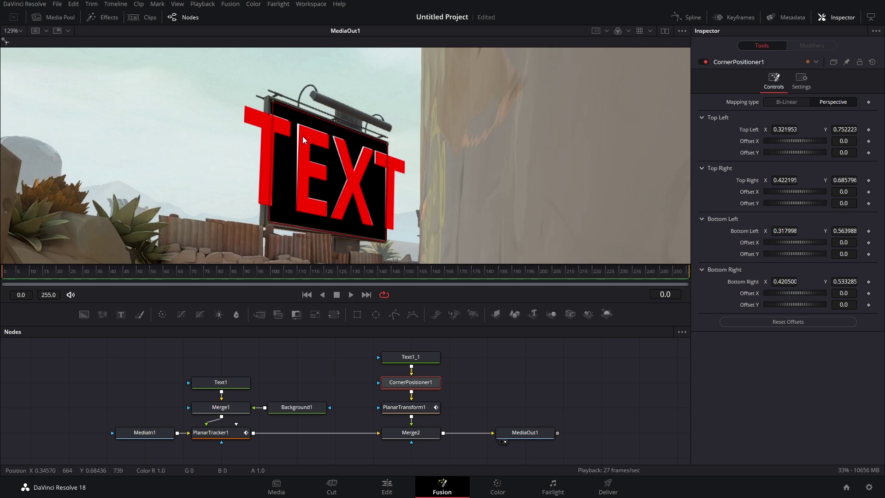
# - Move the text nodes up and insert a Transform node before PlanarTransform1, shifting the red TEXT
pyautogui.click(420, 356)
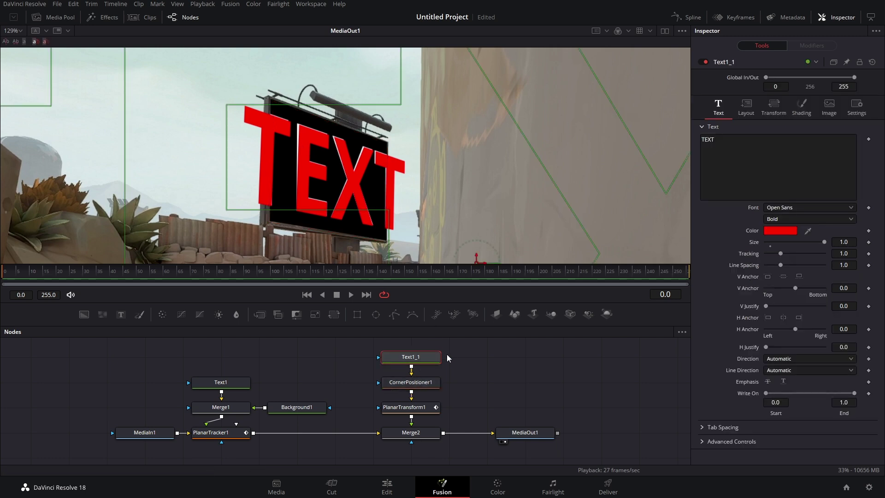
pyautogui.keyDown('ctrl'); pyautogui.click(410, 382); pyautogui.keyUp('ctrl')
pyautogui.moveTo(410, 382); pyautogui.dragTo(410, 357)
pyautogui.moveTo(331, 314); pyautogui.dragTo(412, 386)
pyautogui.moveTo(476, 256); pyautogui.dragTo(449, 214)
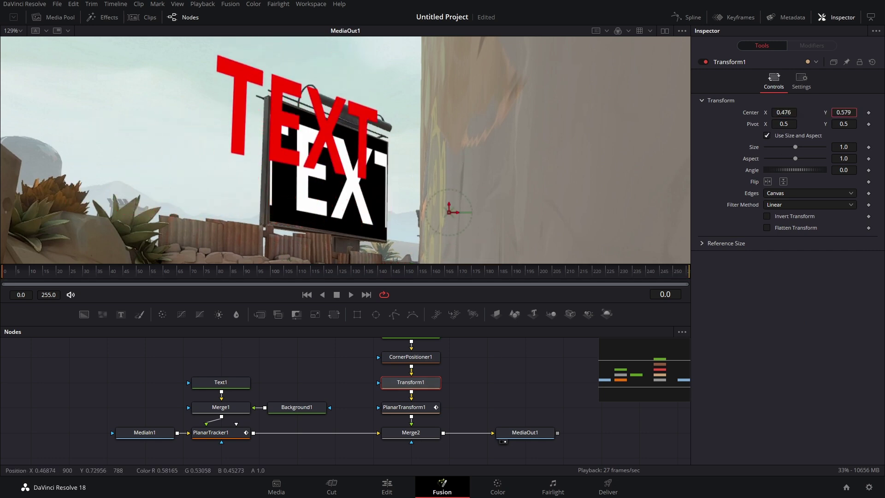
# - Cut Transform1 out of the chain and paste it directly below Text1_1
pyautogui.click(411, 338)
pyautogui.moveTo(374, 177); pyautogui.dragTo(346, 177)
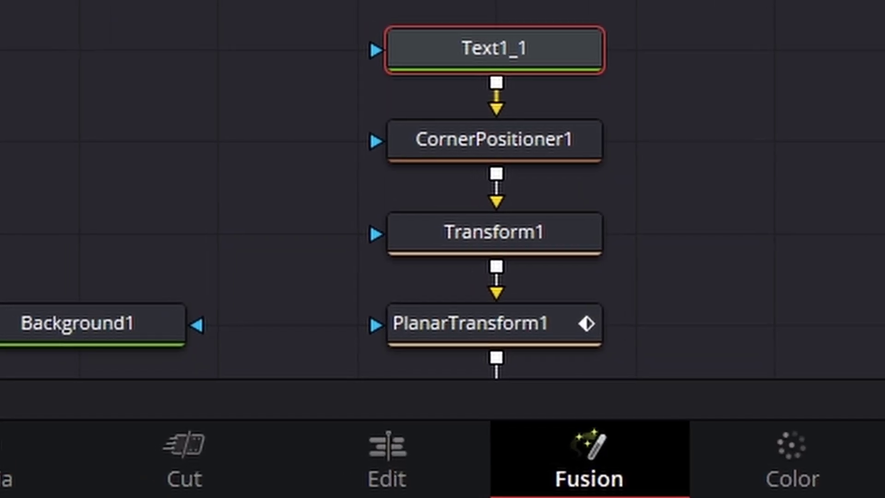
pyautogui.click(516, 238)
pyautogui.rightClick(516, 239)
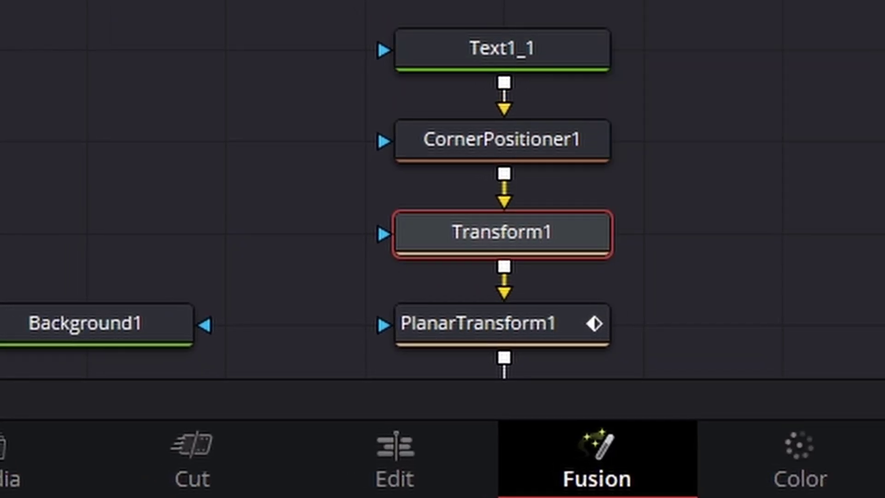
pyautogui.press('Delete')
pyautogui.moveTo(499, 146); pyautogui.dragTo(500, 237)
pyautogui.rightClick(501, 137)
pyautogui.hotkey('ctrl', 'v')
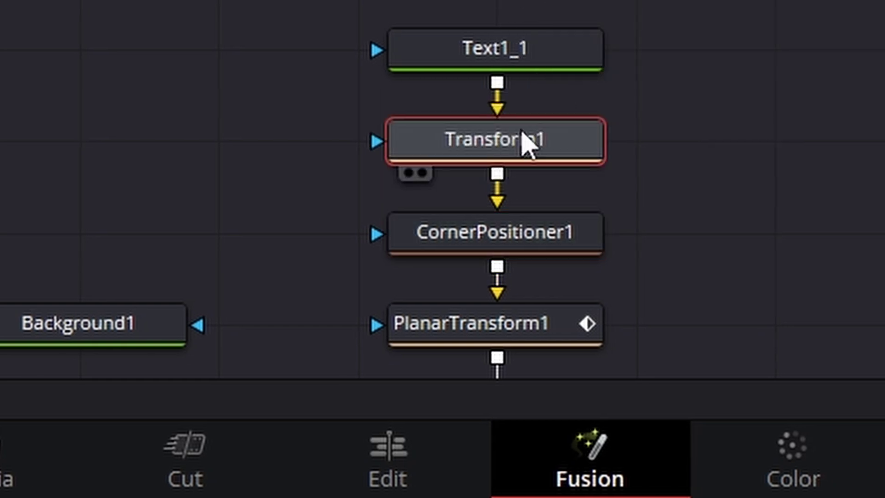
pyautogui.moveTo(509, 154)
pyautogui.mouseDown()
pyautogui.moveTo(589, 144)
pyautogui.moveTo(505, 146)
pyautogui.mouseUp()
# - Test Transform1's Center on the red TEXT and return it to 0.5
pyautogui.moveTo(476, 256)
pyautogui.mouseDown()
pyautogui.moveTo(599, 255)
pyautogui.moveTo(417, 256)
pyautogui.moveTo(476, 256)
pyautogui.mouseUp()
pyautogui.scroll(-3, 468, 401)
pyautogui.scroll(1, 430, 419)
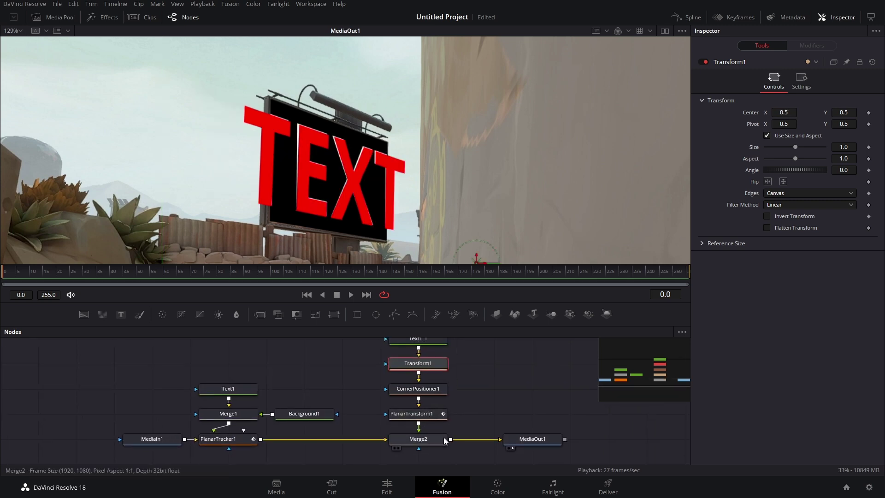
pyautogui.scroll(-1, 470, 402)
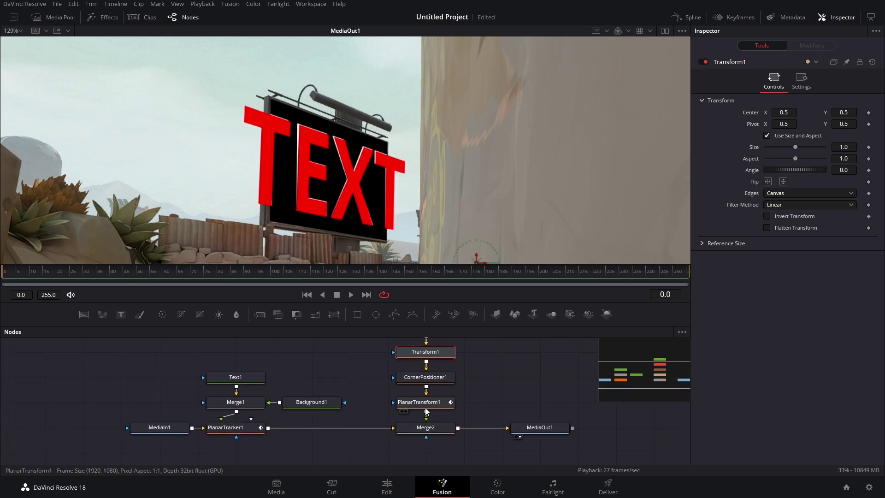
pyautogui.scroll(1, 429, 410)
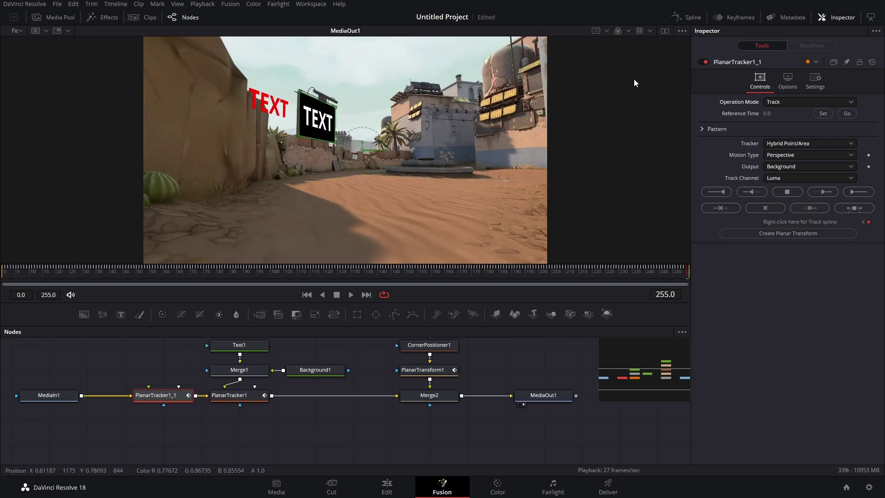
# - Outline the cliff wall, set frame 255 as reference and choose Hybrid Point/Area tracking
pyautogui.click(873, 63)
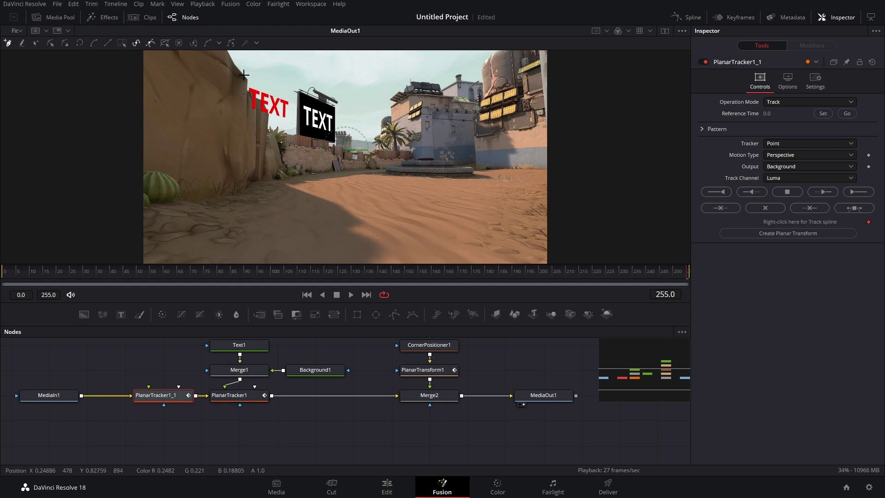
pyautogui.click(240, 120)
pyautogui.click(277, 89)
pyautogui.click(243, 75)
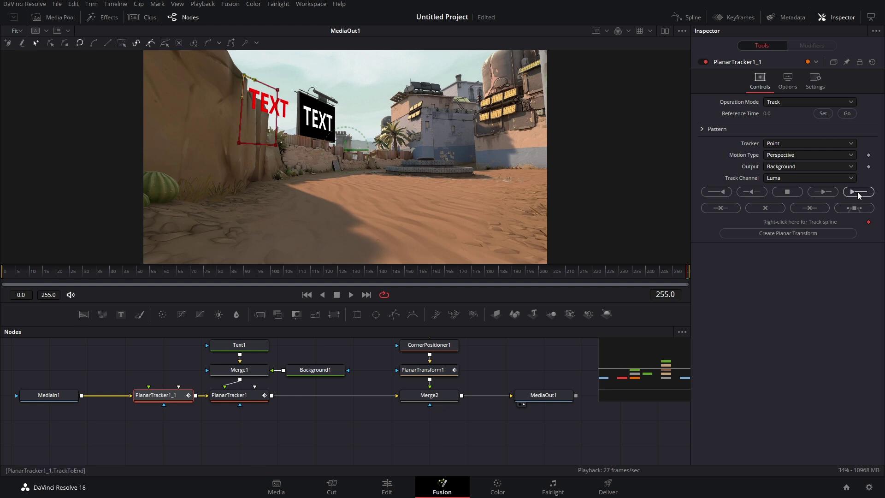
pyautogui.click(831, 114)
pyautogui.click(798, 143)
pyautogui.click(798, 150)
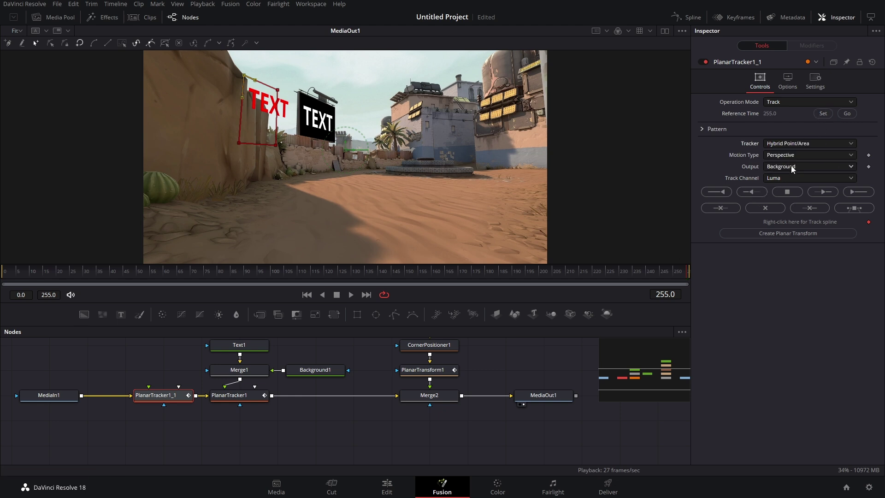
# - Track back to frame 158 and connect the resulting PlanarTransform2 to Merge2's effect mask
pyautogui.click(727, 191)
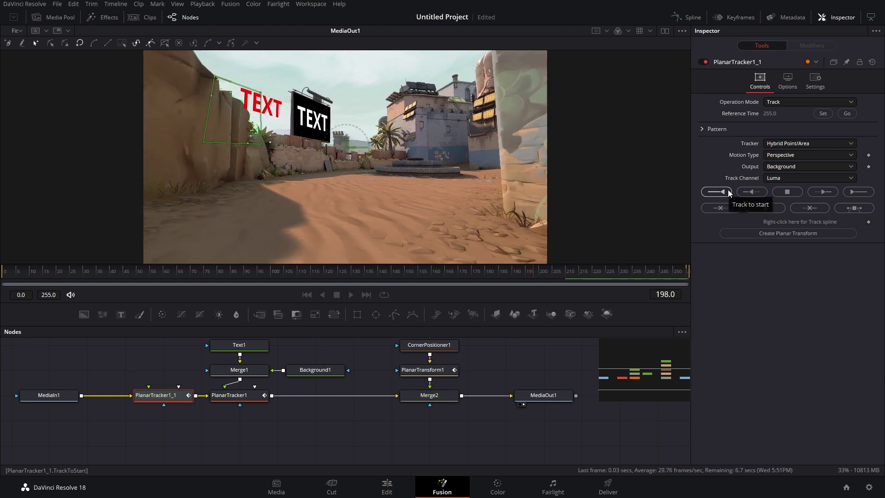
pyautogui.click(787, 193)
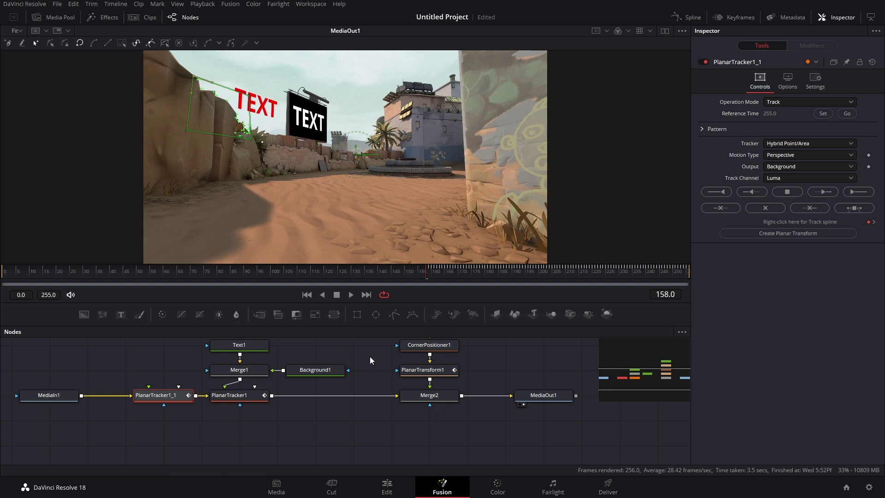
pyautogui.click(768, 234)
pyautogui.moveTo(172, 372); pyautogui.dragTo(430, 407)
# - At frame 255, add a Polygon1 mask tracing the cliff edge, invert it and refine its points
pyautogui.press('End')
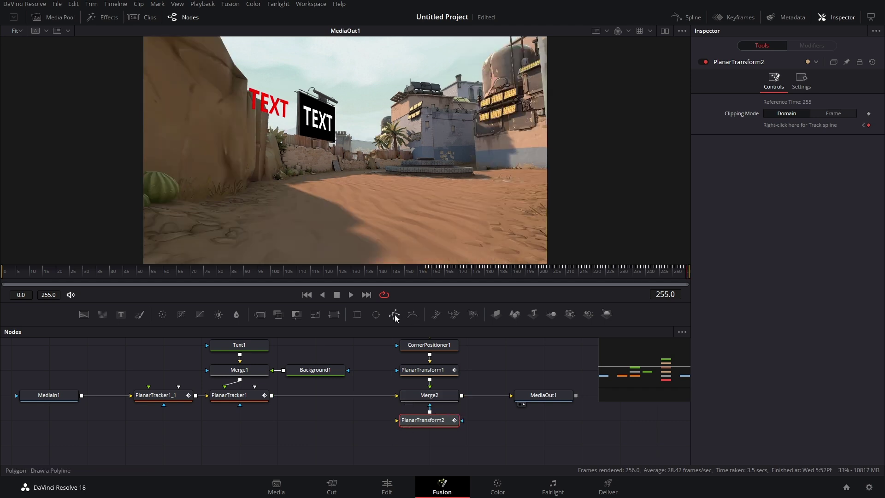
pyautogui.moveTo(367, 436); pyautogui.dragTo(428, 445)
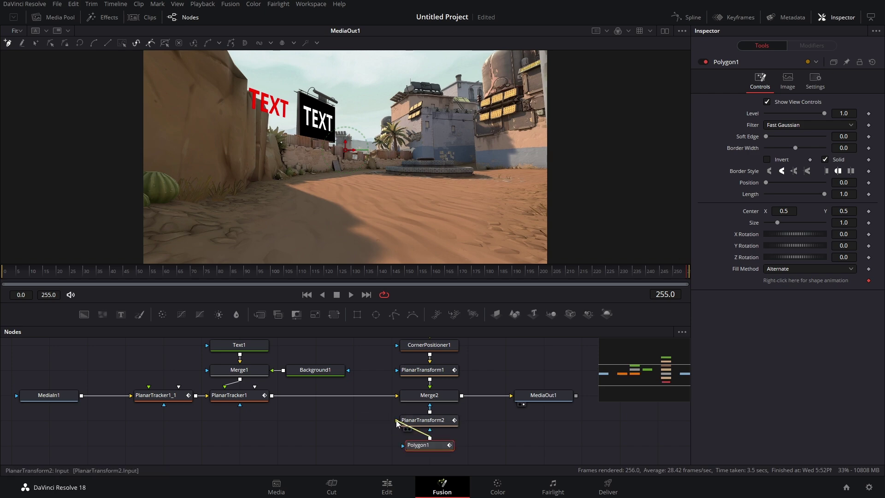
pyautogui.scroll(5, 283, 136)
pyautogui.moveTo(261, 128); pyautogui.dragTo(294, 135)
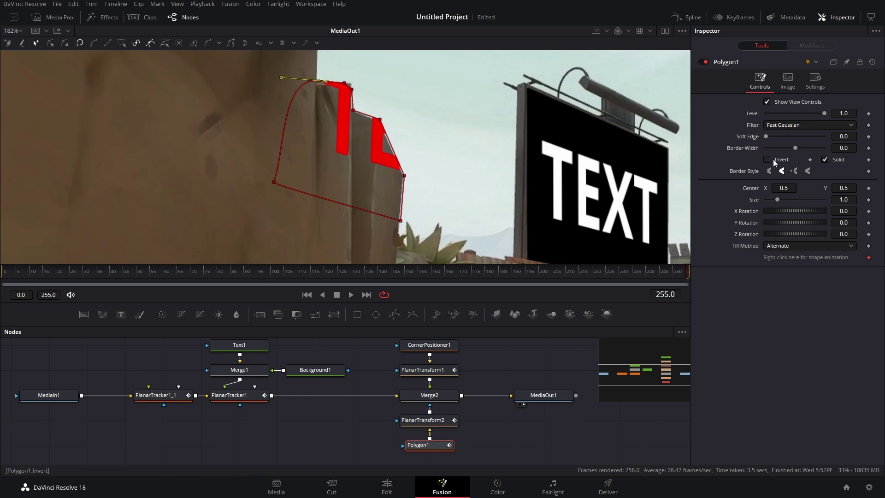
pyautogui.click(768, 159)
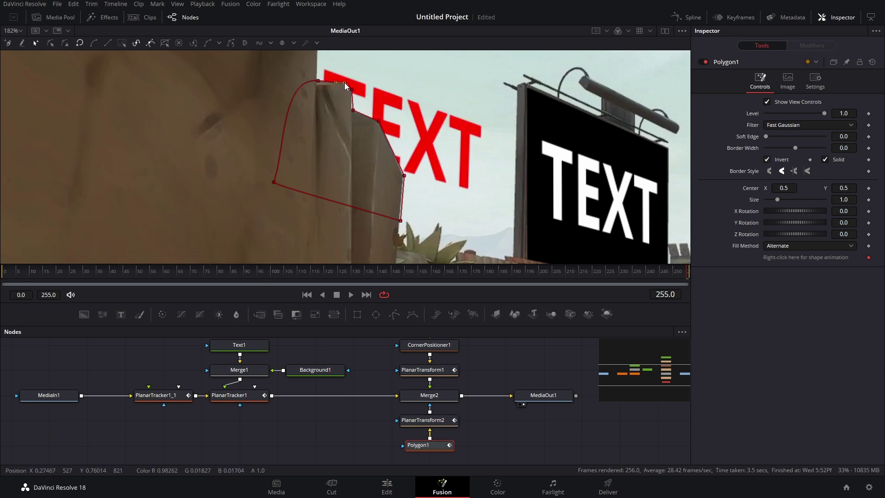
pyautogui.moveTo(345, 81); pyautogui.dragTo(350, 82)
pyautogui.click(404, 175)
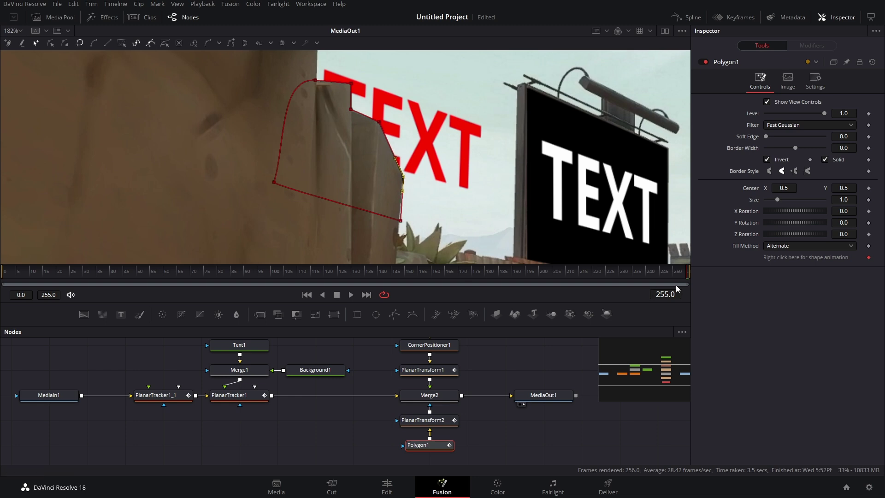
pyautogui.moveTo(684, 276); pyautogui.dragTo(520, 278)
# - At frame 158, reshape Polygon1's points onto the rock edge, scrub to verify, then go to Edit
pyautogui.click(423, 420)
pyautogui.click(508, 273)
pyautogui.click(432, 272)
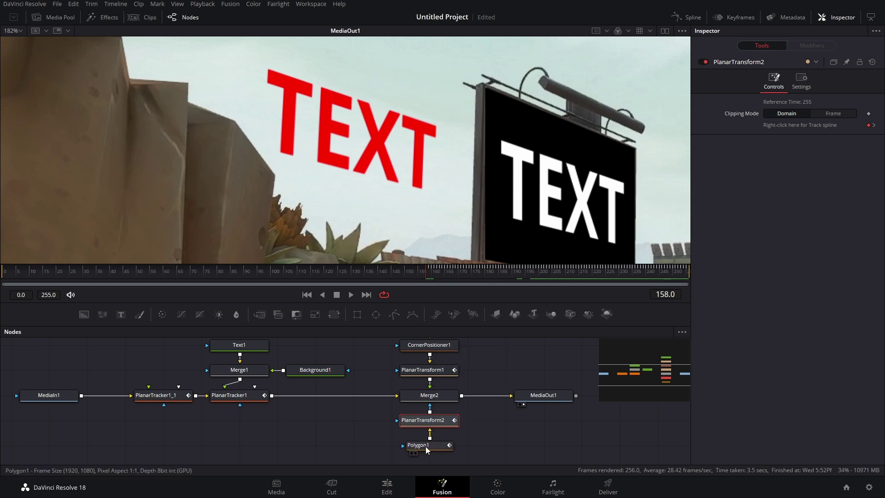
pyautogui.click(418, 445)
pyautogui.moveTo(187, 103); pyautogui.dragTo(187, 103)
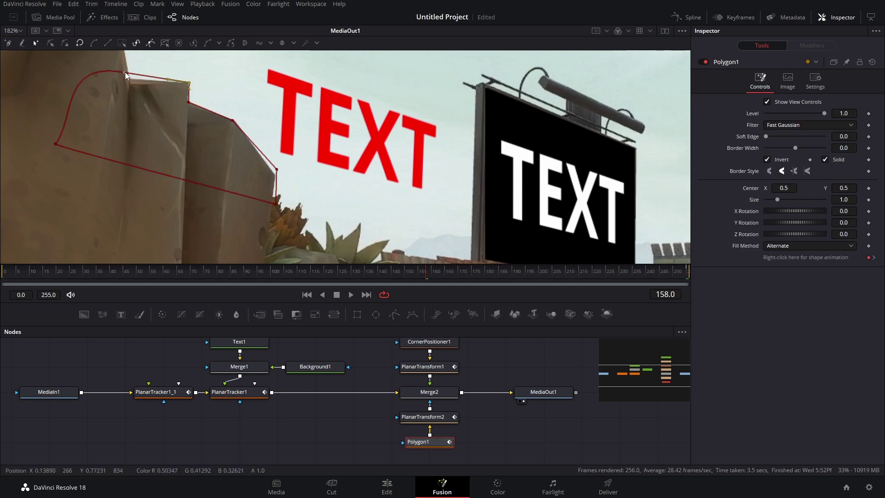
pyautogui.moveTo(125, 71); pyautogui.dragTo(131, 77)
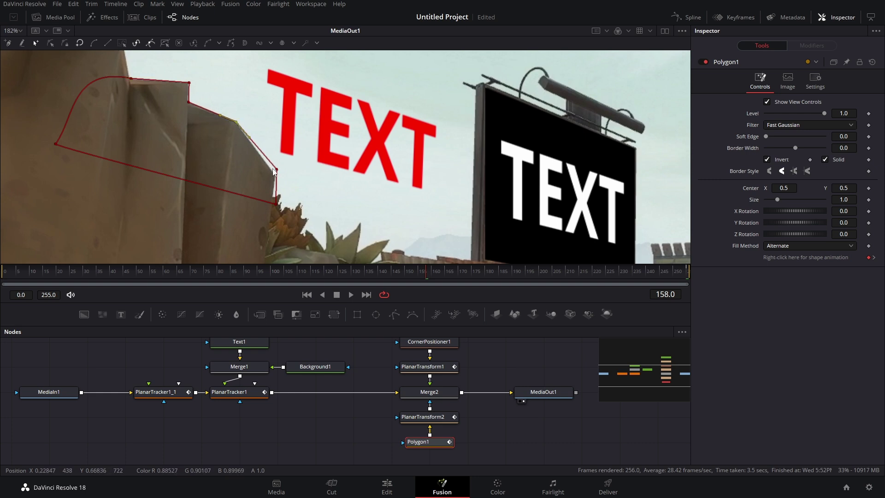
pyautogui.moveTo(276, 171); pyautogui.dragTo(275, 175)
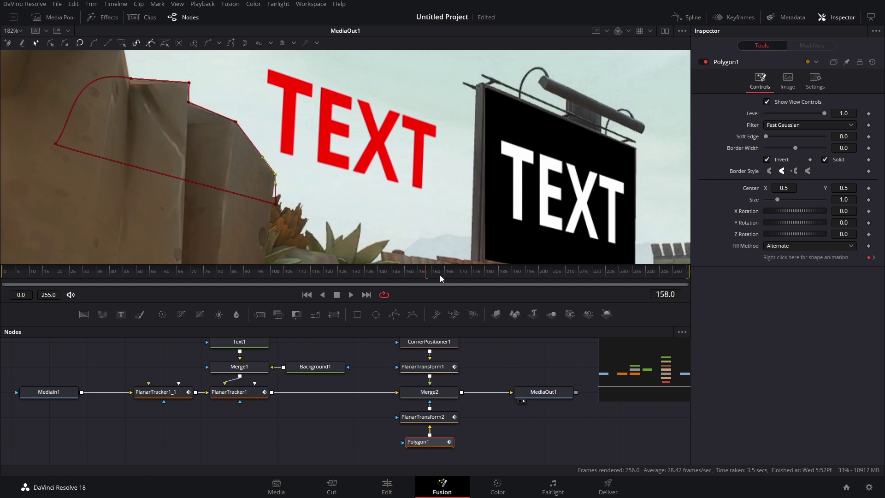
pyautogui.moveTo(427, 274); pyautogui.dragTo(636, 292)
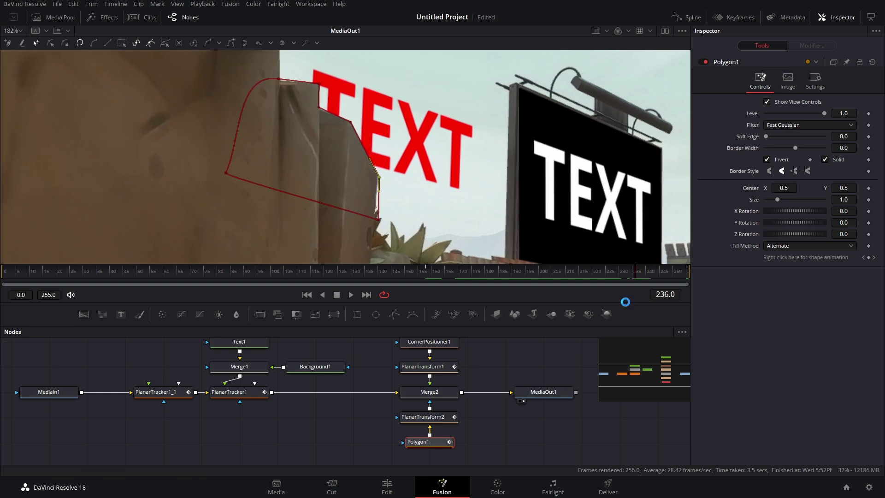
pyautogui.click(387, 487)
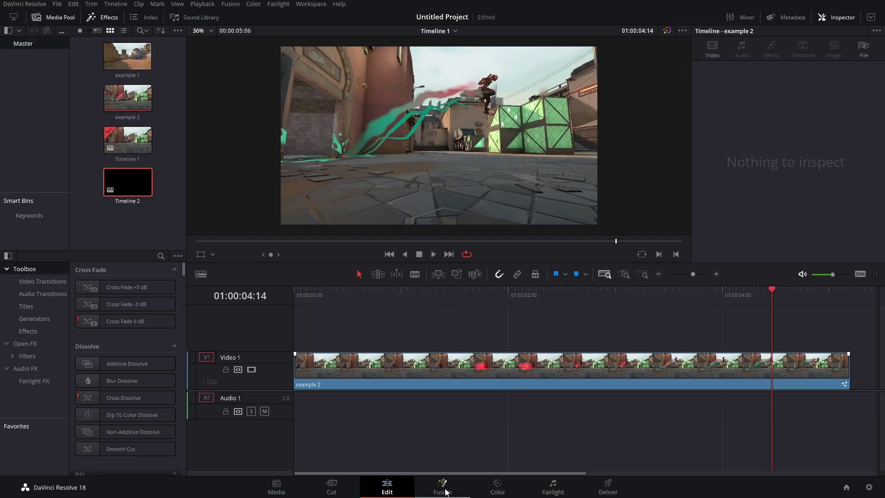
# - Add a Tracker2 node via the 'track' search and insert it between MediaIn1 and MediaOut1
pyautogui.click(442, 487)
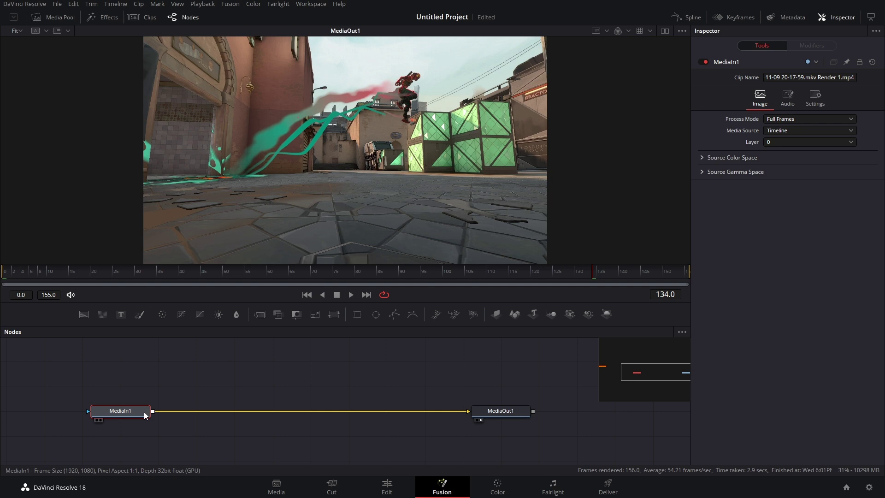
pyautogui.click(305, 363)
pyautogui.hotkey('shift', 'space')
pyautogui.write('track')
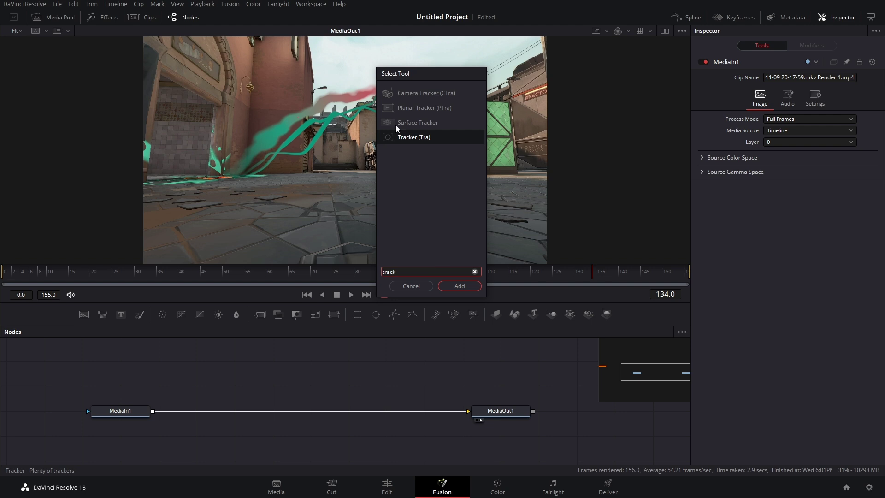
pyautogui.click(457, 288)
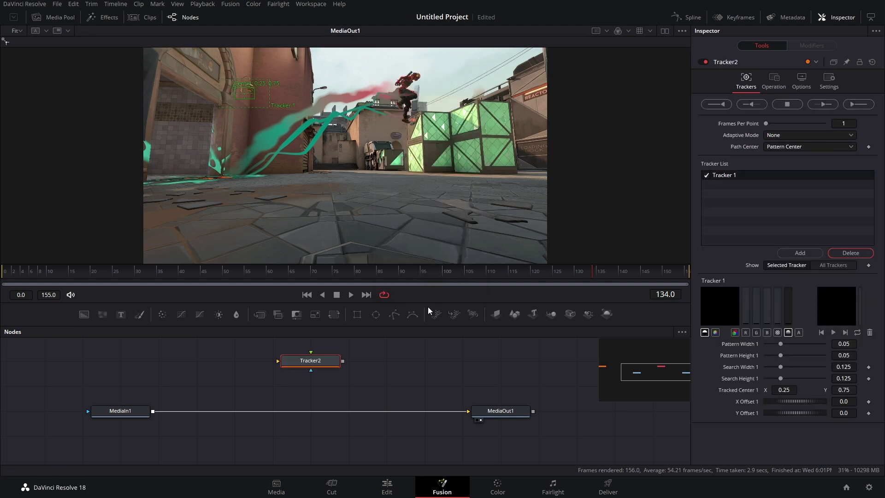
pyautogui.moveTo(305, 365); pyautogui.dragTo(267, 390)
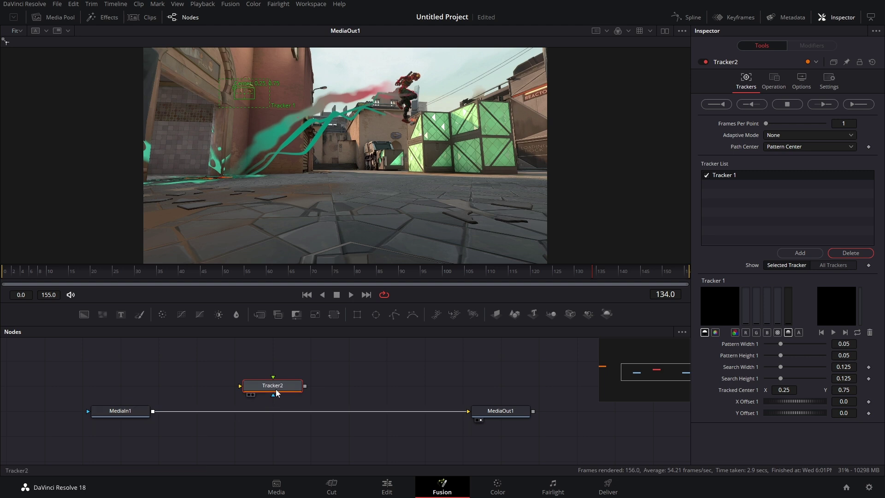
pyautogui.moveTo(275, 395); pyautogui.dragTo(265, 414)
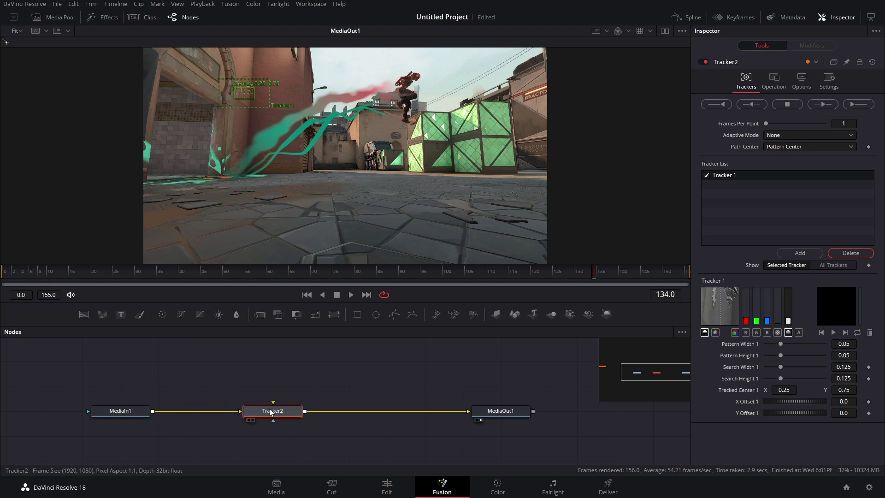
# - Zoom the viewer and place Tracker 1 on the character's head, shrinking its pattern box to fit
pyautogui.moveTo(376, 274); pyautogui.dragTo(3, 289)
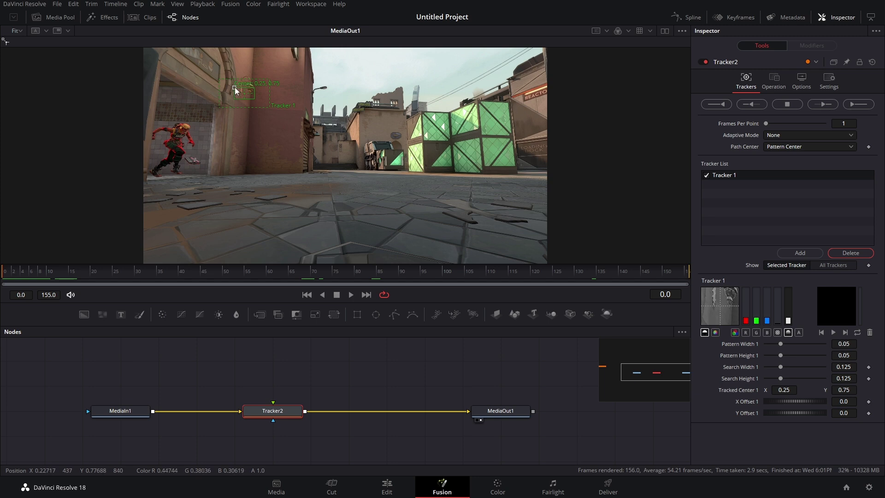
pyautogui.scroll(2, 272, 113)
pyautogui.scroll(5, 251, 106)
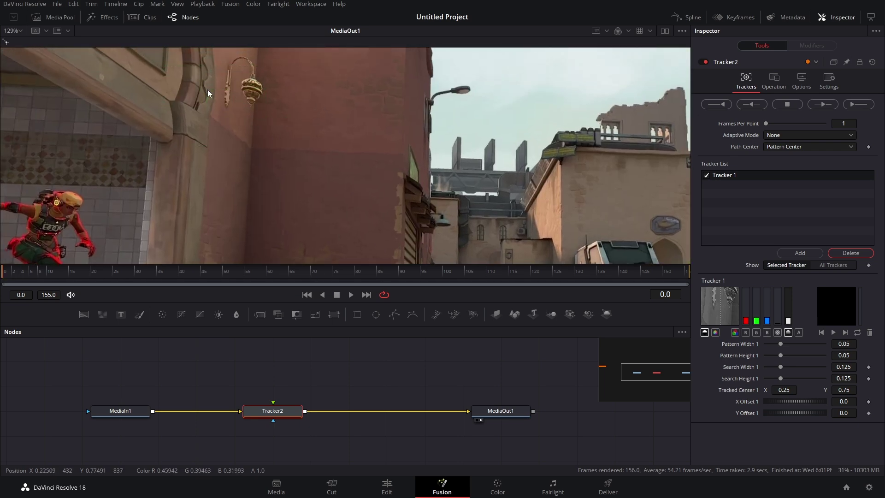
pyautogui.moveTo(207, 91); pyautogui.dragTo(284, 168)
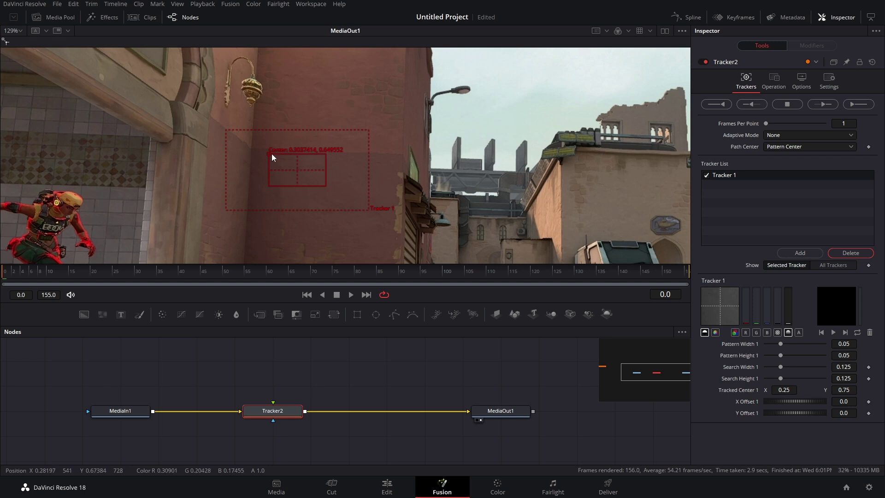
pyautogui.moveTo(271, 153); pyautogui.dragTo(287, 114)
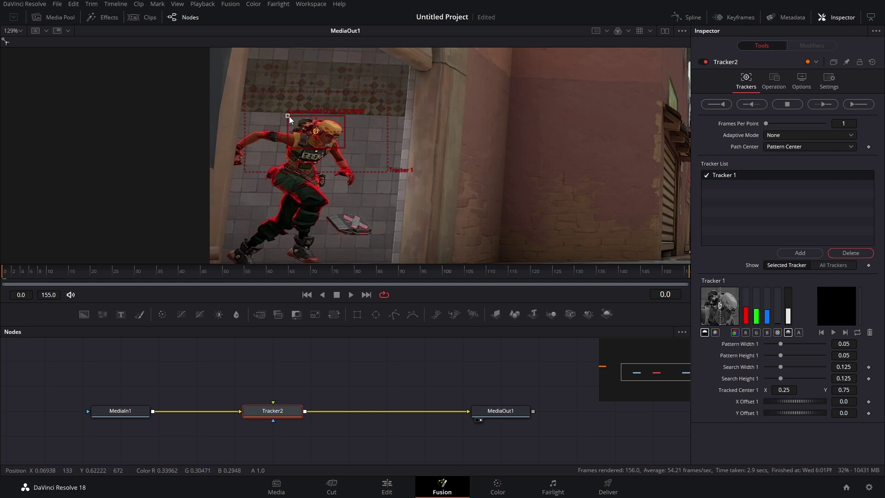
pyautogui.moveTo(289, 116); pyautogui.dragTo(294, 115)
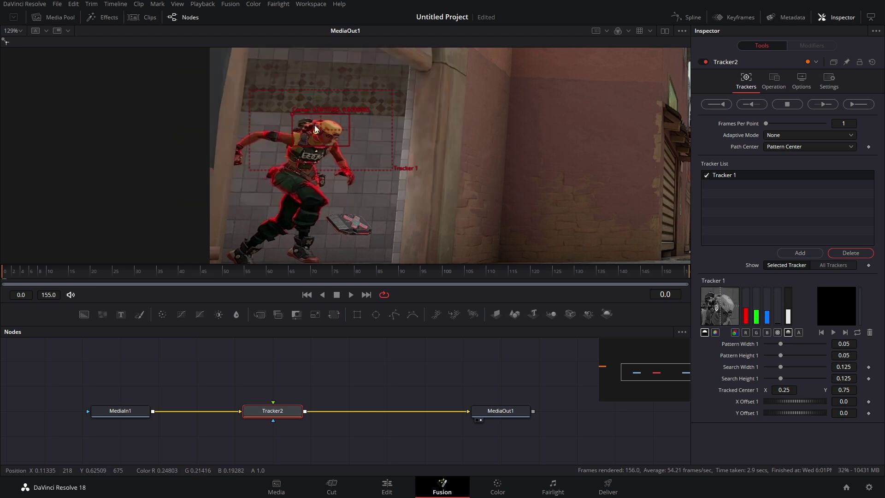
pyautogui.moveTo(290, 115); pyautogui.dragTo(287, 115)
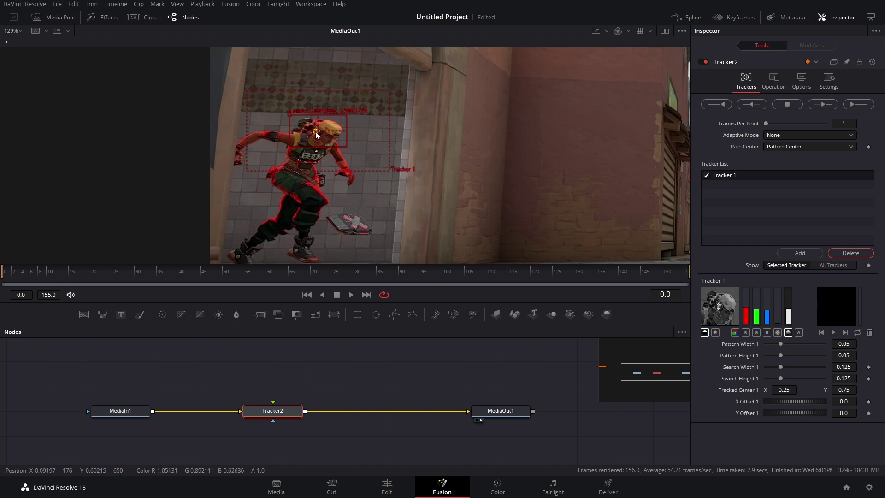
pyautogui.moveTo(346, 115); pyautogui.dragTo(304, 122)
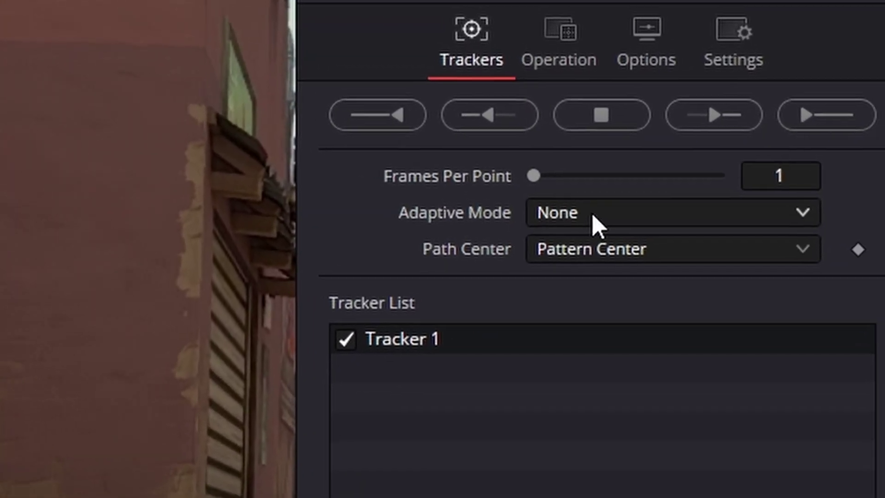
# - Set Adaptive Mode to Best match and Match Tolerance to 0.0551
pyautogui.click(684, 196)
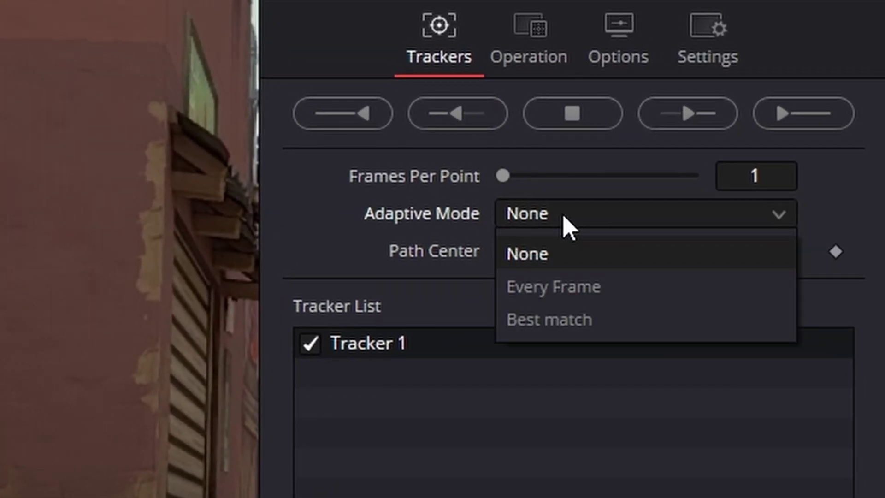
pyautogui.click(591, 321)
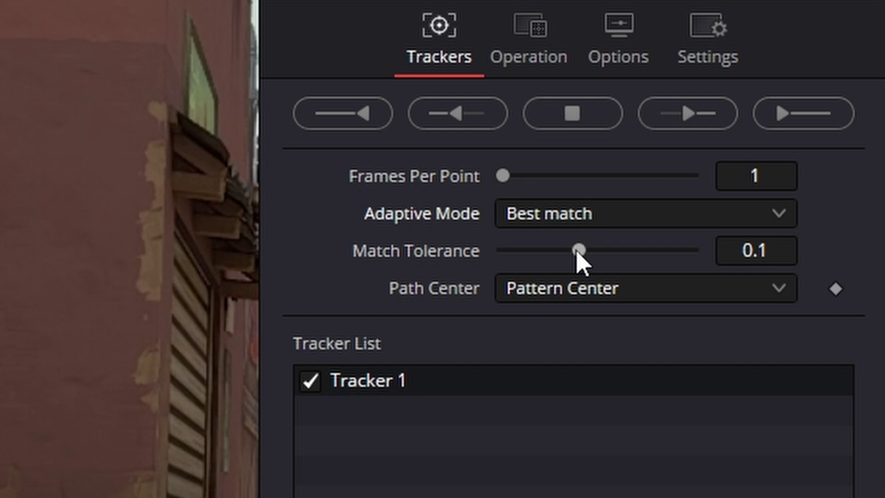
pyautogui.moveTo(578, 251); pyautogui.dragTo(543, 253)
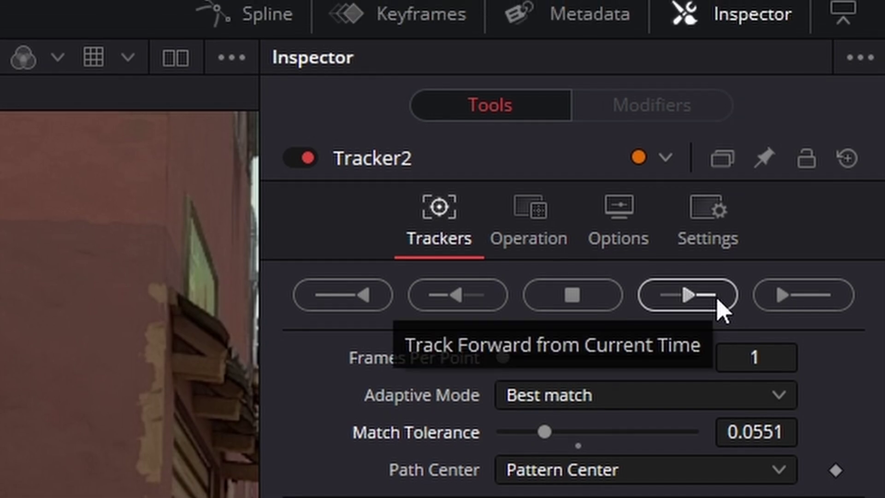
# - Track forward through the clip to frame 155, then scrub through the rooftop jump to check the path
pyautogui.click(718, 301)
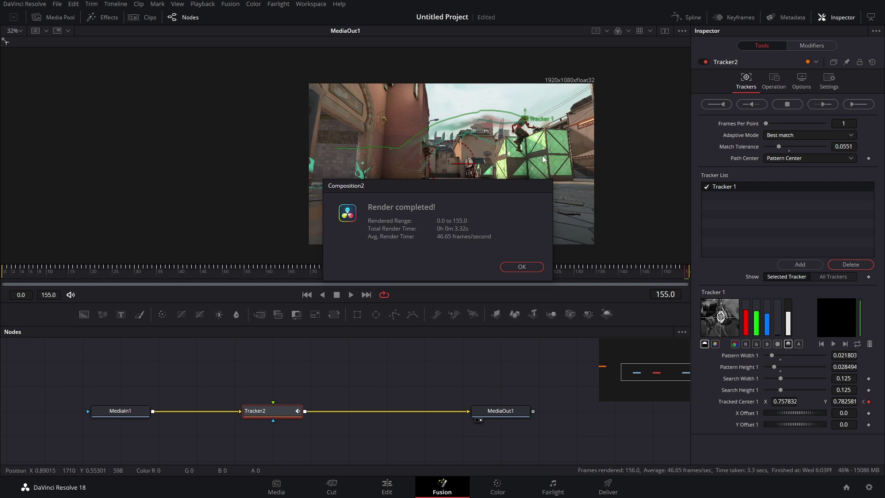
pyautogui.click(513, 265)
pyautogui.moveTo(82, 284); pyautogui.dragTo(257, 286)
pyautogui.scroll(5, 455, 178)
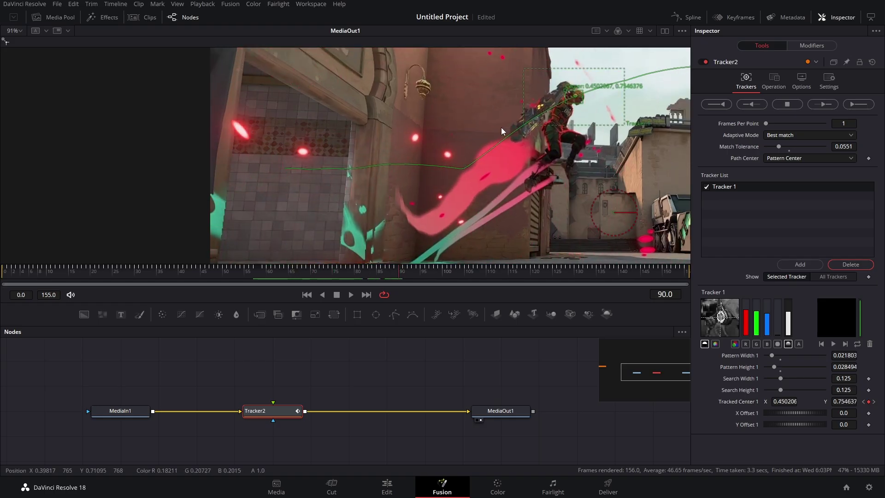
pyautogui.moveTo(481, 272); pyautogui.dragTo(701, 289)
# - From the first frame, set Tracker2's operation to Match Move
pyautogui.press('Home')
pyautogui.scroll(-3, 415, 180)
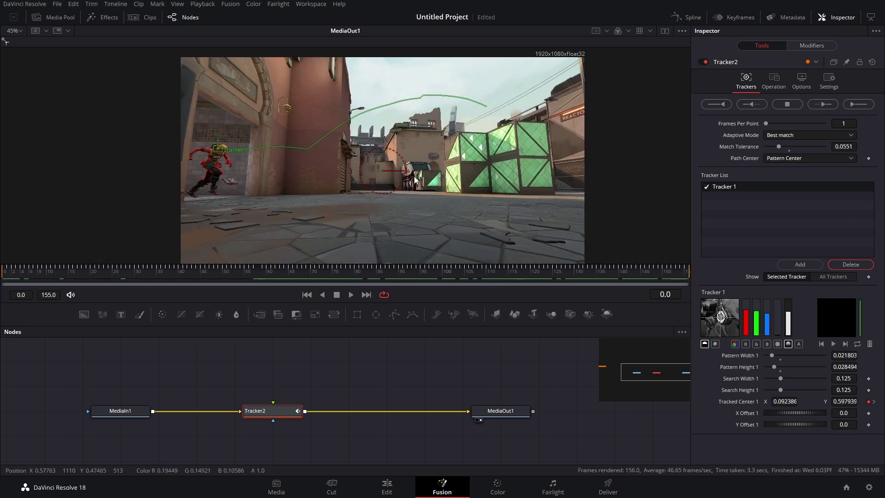
pyautogui.scroll(-2, 415, 179)
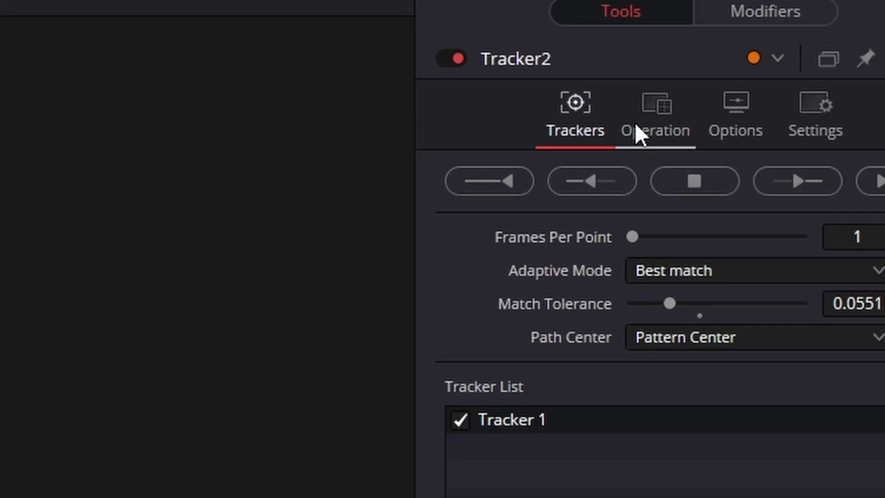
pyautogui.click(773, 82)
pyautogui.click(800, 103)
pyautogui.click(622, 340)
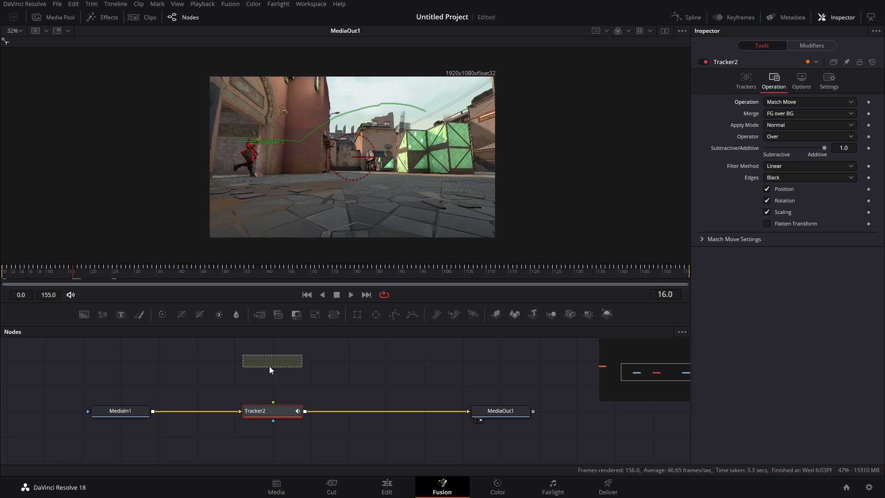
# - Add a Text node reading 'TEXT' into Tracker2's foreground and place it on the character
pyautogui.click(269, 368)
pyautogui.moveTo(305, 362); pyautogui.dragTo(276, 410)
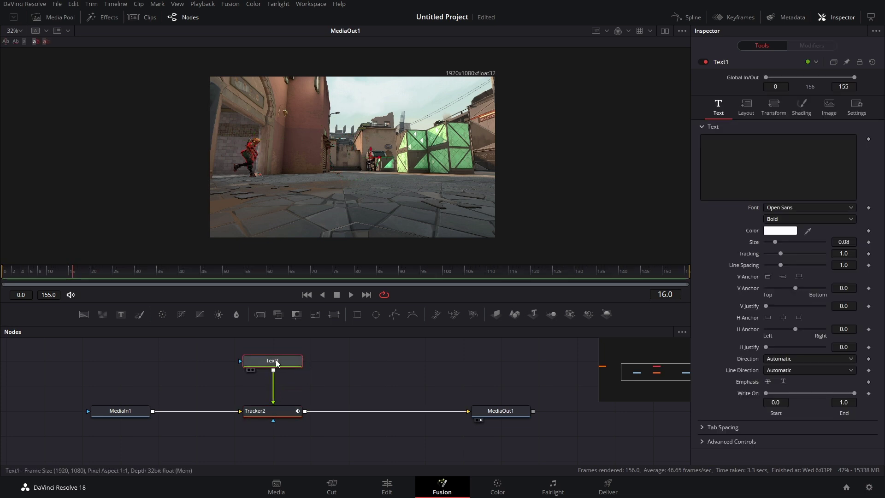
pyautogui.click(800, 173)
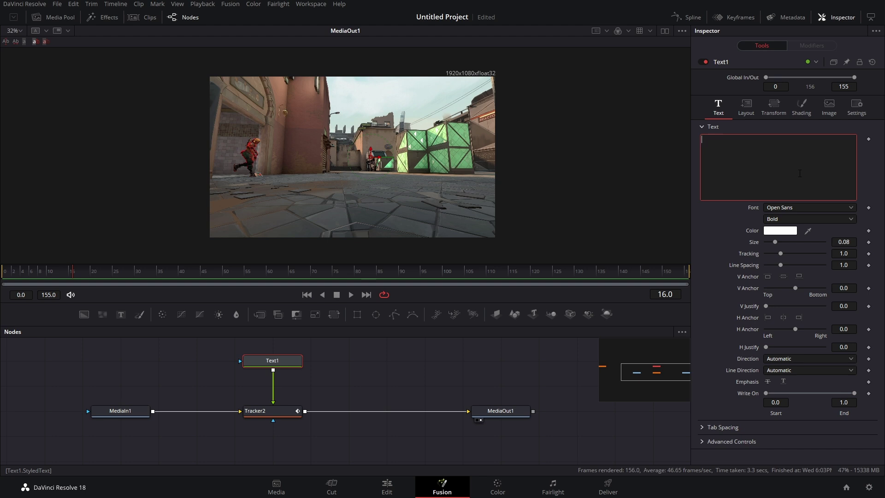
pyautogui.write('TEXT')
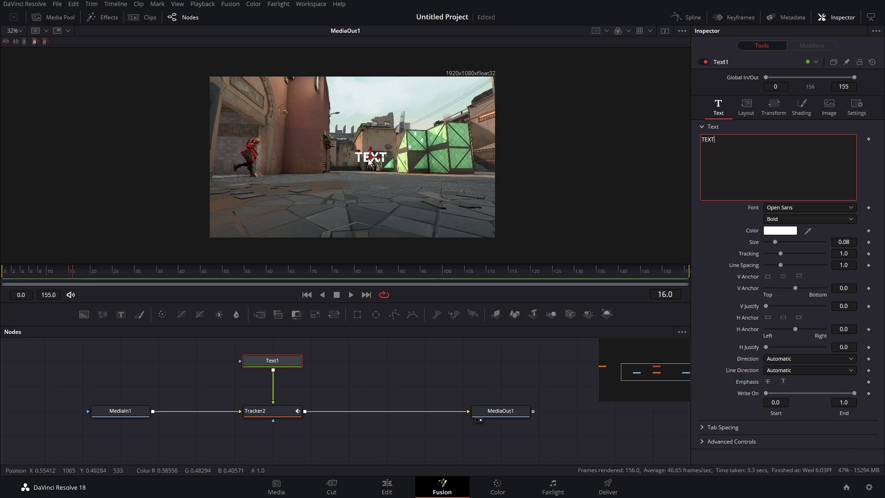
pyautogui.moveTo(371, 161); pyautogui.dragTo(236, 144)
# - Play back, reposition the TEXT at frame 26 to follow the character, then disconnect it from Tracker2
pyautogui.click(506, 411)
pyautogui.click(351, 294)
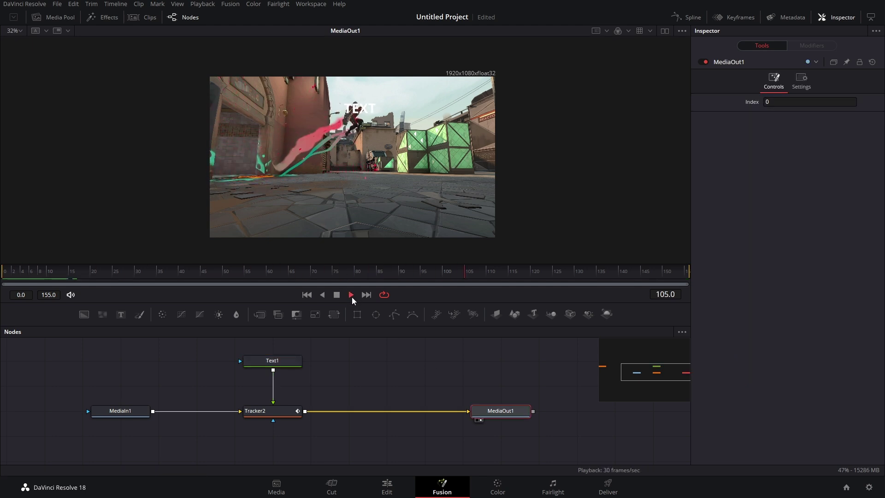
pyautogui.click(337, 295)
pyautogui.click(119, 272)
pyautogui.click(264, 360)
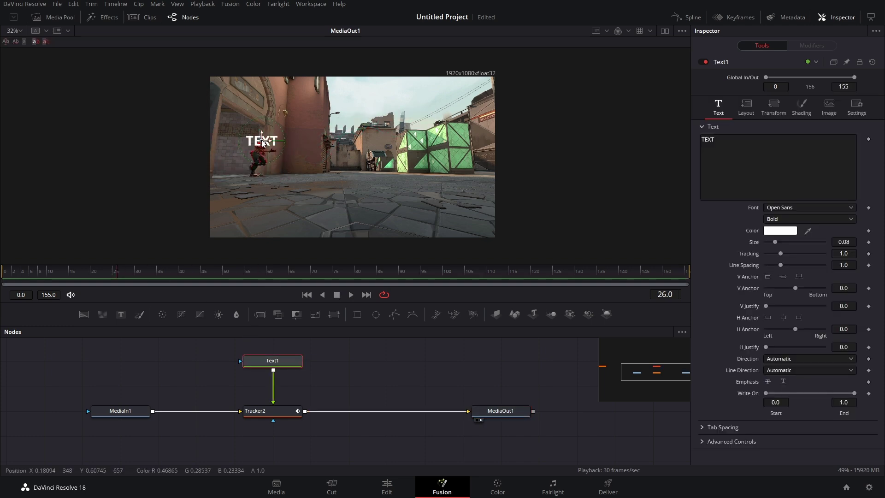
pyautogui.moveTo(273, 169); pyautogui.dragTo(239, 178)
pyautogui.moveTo(116, 272); pyautogui.dragTo(5, 272)
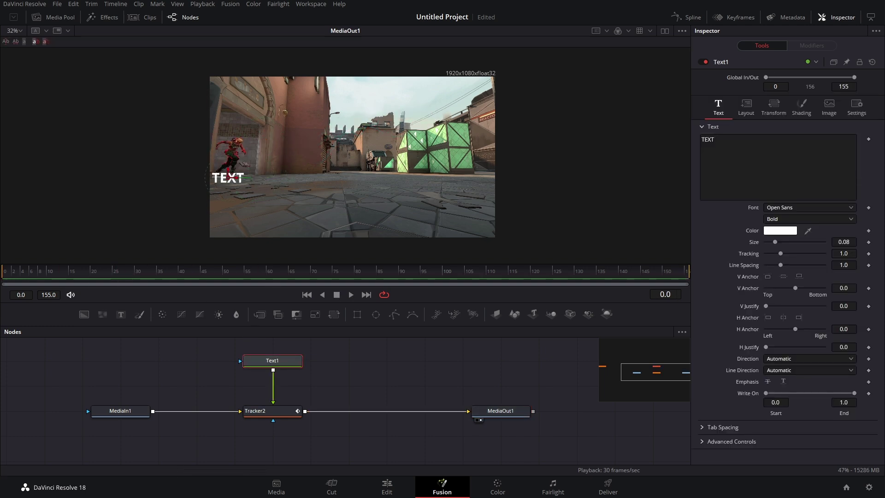
pyautogui.click(352, 295)
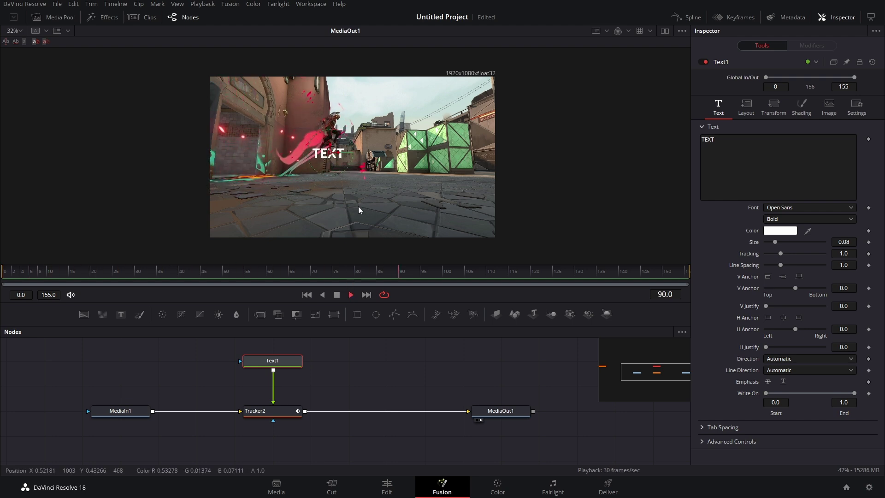
pyautogui.moveTo(120, 273); pyautogui.dragTo(118, 293)
pyautogui.moveTo(273, 399); pyautogui.dragTo(285, 429)
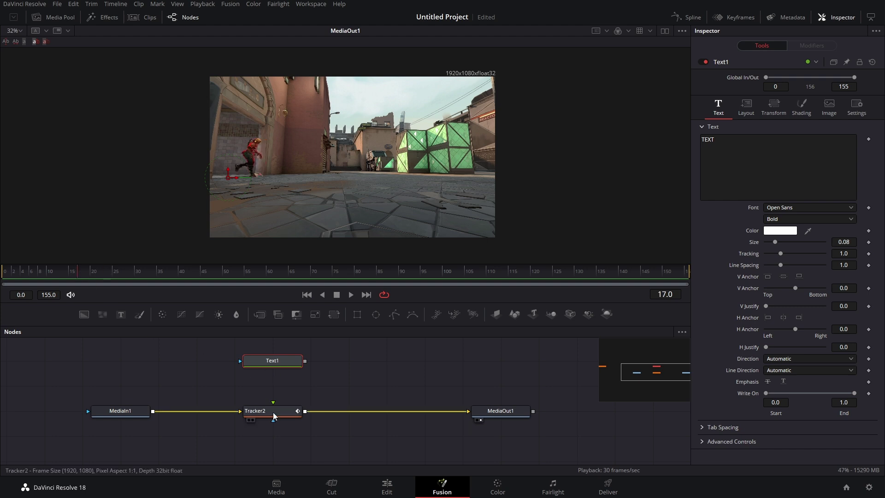
# - Keep Match Move on Tracker2, set Merge to BG only and preview the stabilised clip
pyautogui.click(261, 410)
pyautogui.click(820, 101)
pyautogui.click(820, 95)
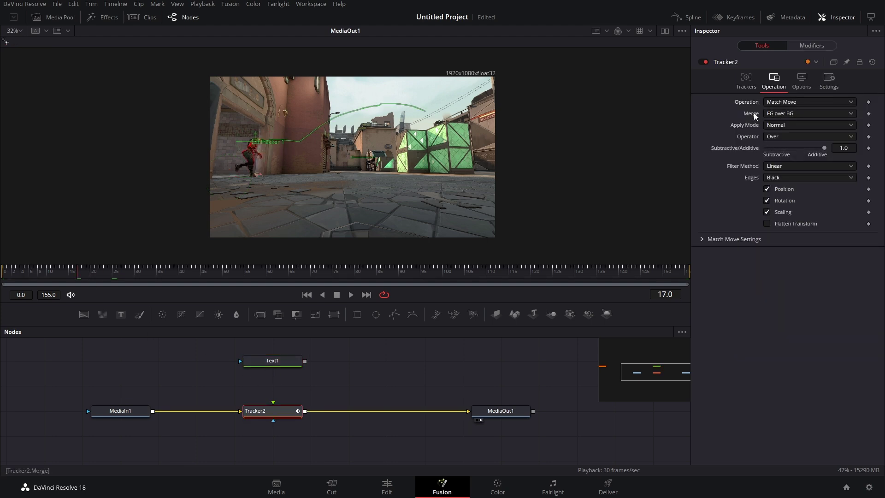
pyautogui.click(806, 113)
pyautogui.click(792, 136)
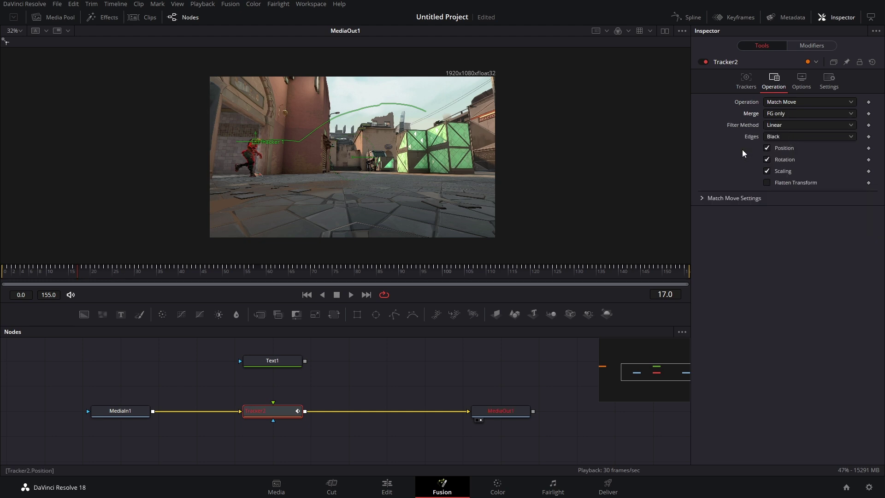
pyautogui.click(810, 113)
pyautogui.click(783, 125)
pyautogui.click(48, 275)
pyautogui.moveTo(48, 273); pyautogui.dragTo(7, 277)
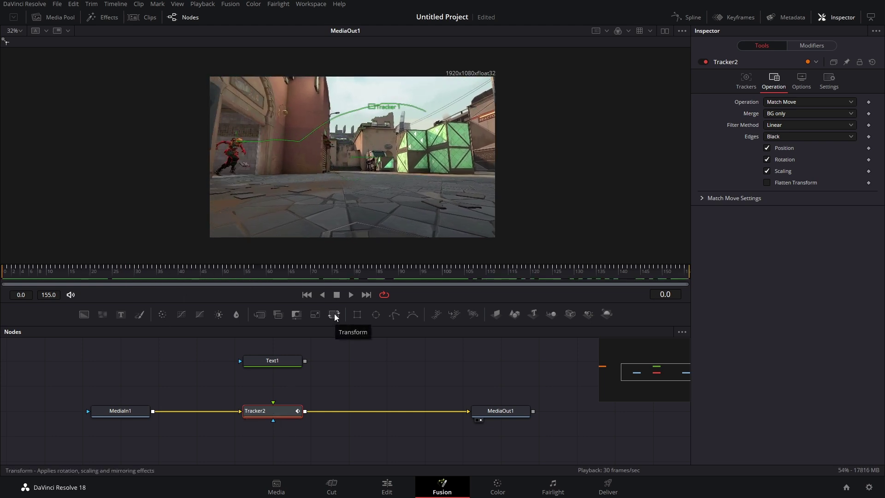
# - Insert a Transform after Tracker2, enlarge it to size 3.64, shift the image right and play
pyautogui.moveTo(334, 313); pyautogui.dragTo(365, 410)
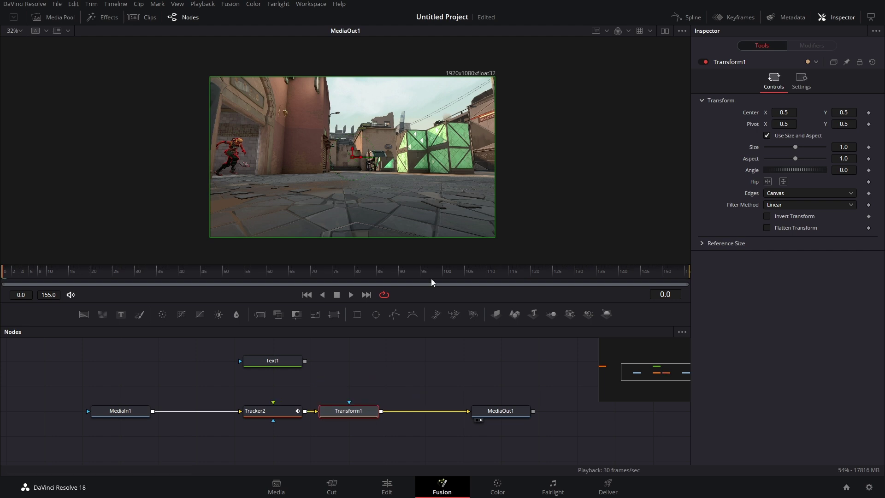
pyautogui.moveTo(795, 146); pyautogui.dragTo(803, 146)
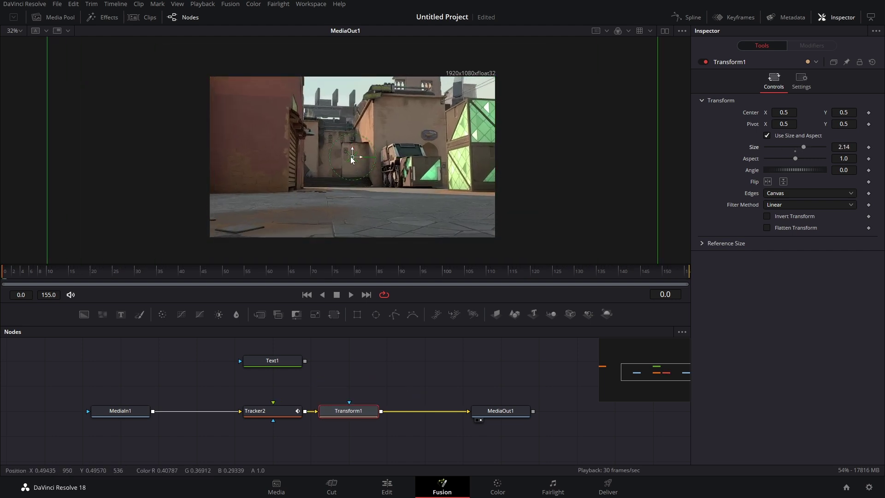
pyautogui.moveTo(351, 157); pyautogui.dragTo(602, 163)
pyautogui.moveTo(803, 147); pyautogui.dragTo(815, 147)
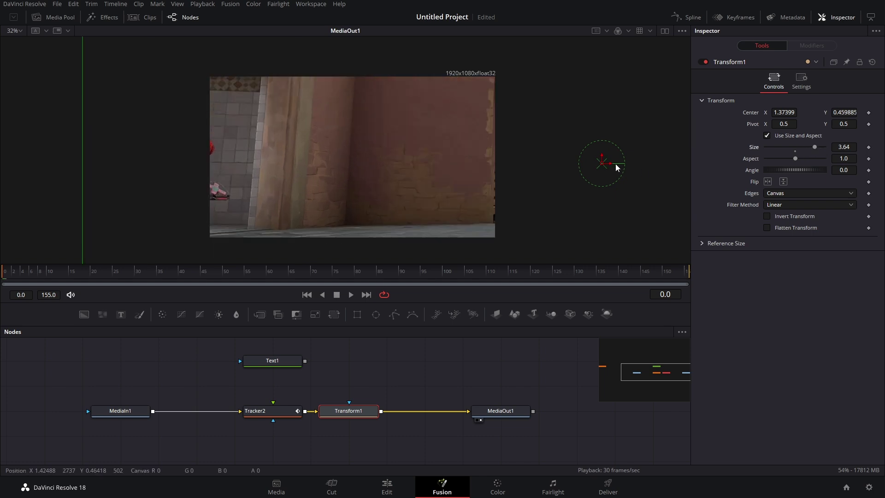
pyautogui.moveTo(613, 164); pyautogui.dragTo(737, 164)
pyautogui.click(350, 295)
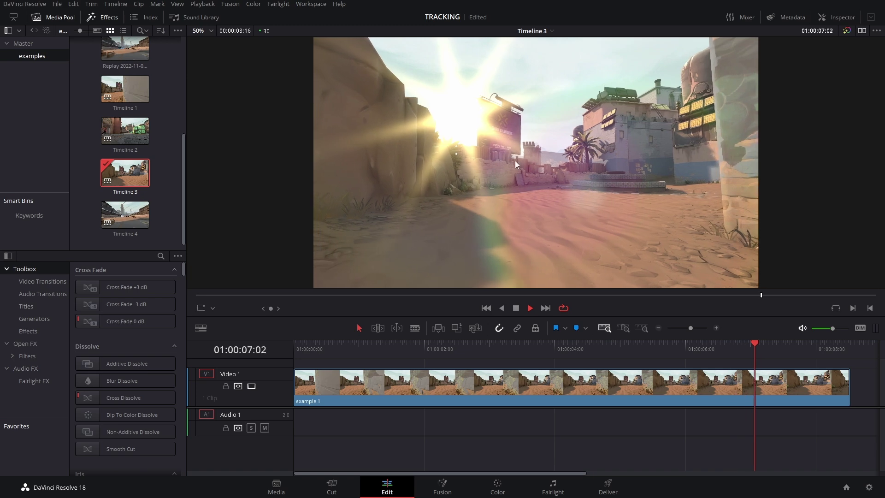
# - Move Timeline 3's flare clip onto the Color page to view its Lens Flare settings
pyautogui.click(503, 481)
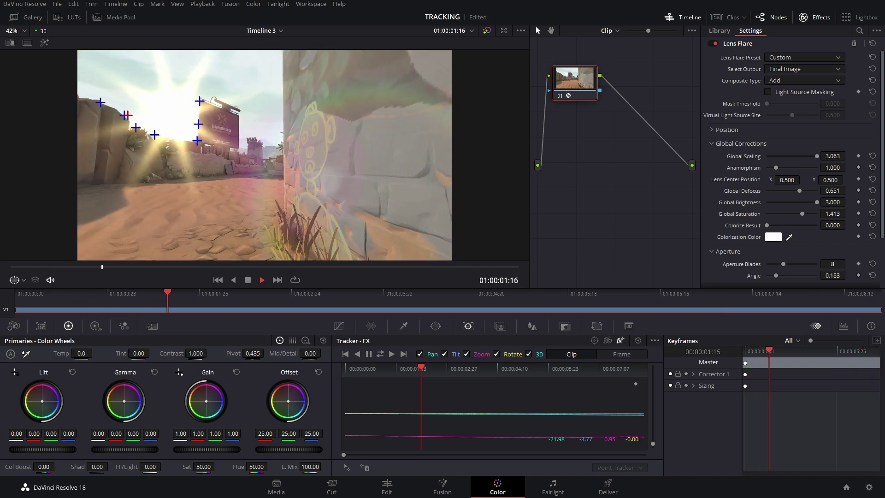
# - Replay the flare clip, then switch the tracker panel from FX to Window tracking
pyautogui.click(263, 280)
pyautogui.click(263, 280)
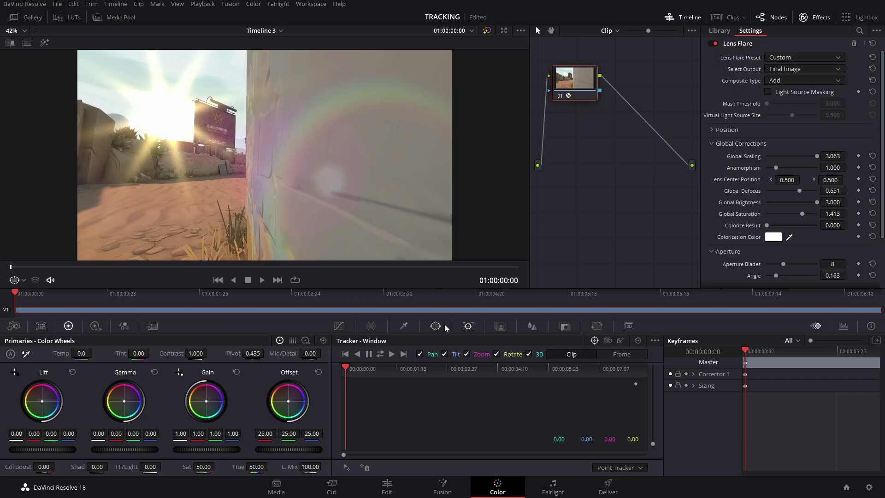
pyautogui.click(447, 332)
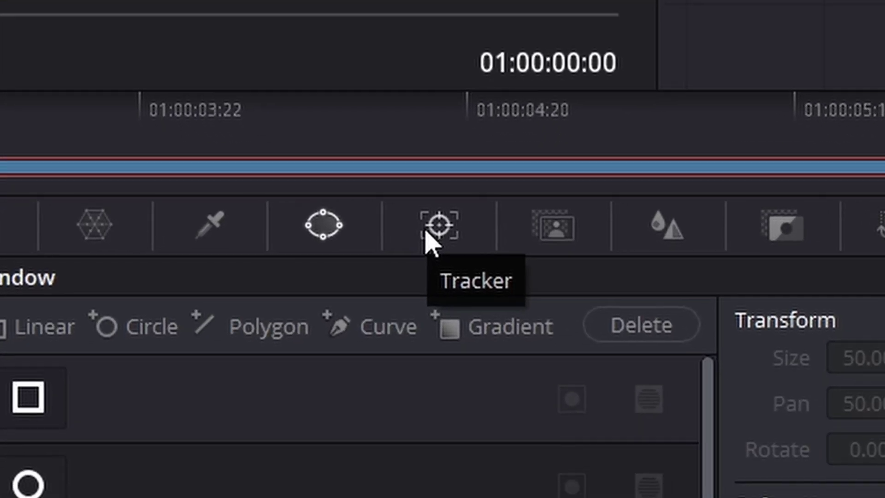
pyautogui.click(426, 233)
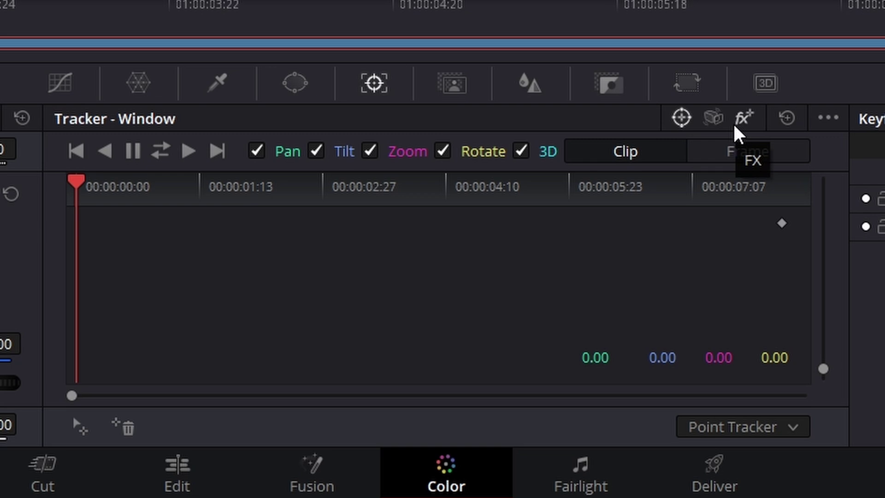
# - In FX tracker mode, put points on the billboard's lower-left corner and the sun, then track them both ways
pyautogui.click(737, 123)
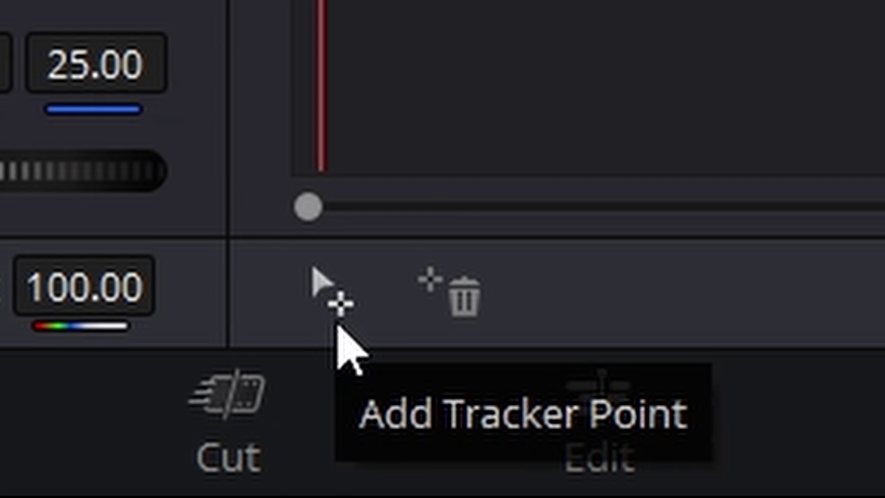
pyautogui.click(307, 300)
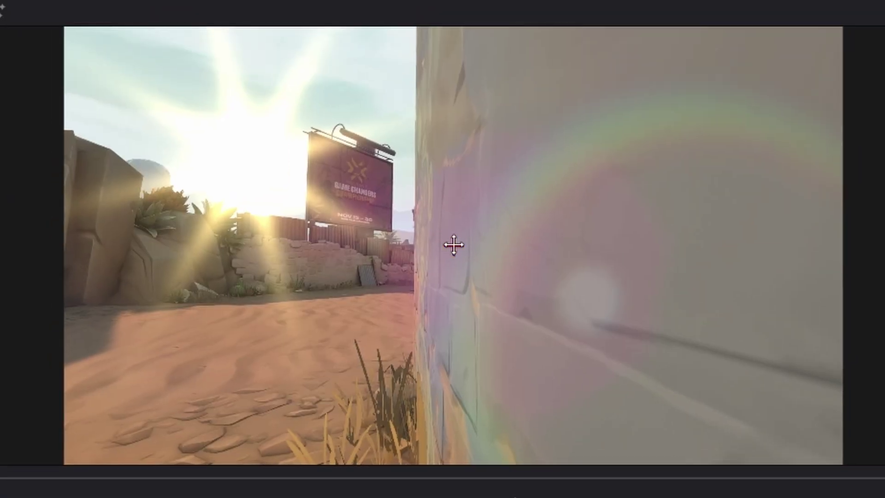
pyautogui.moveTo(453, 244); pyautogui.dragTo(302, 217)
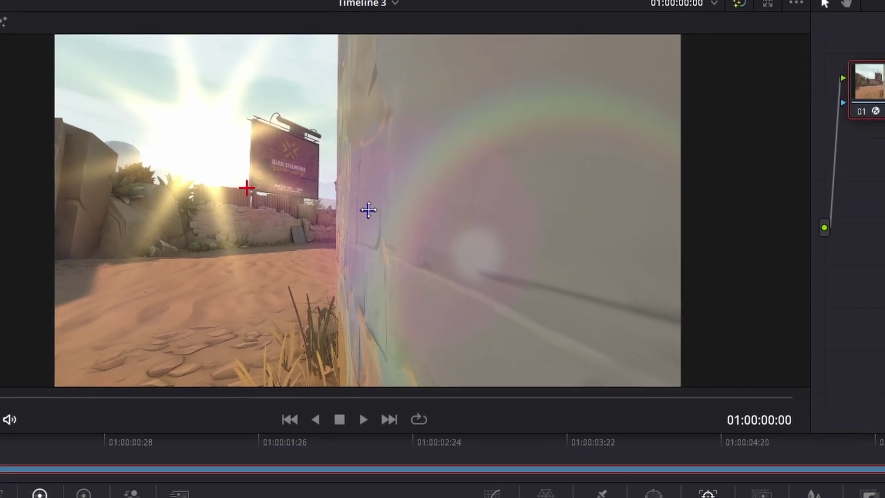
pyautogui.moveTo(453, 245); pyautogui.dragTo(170, 163)
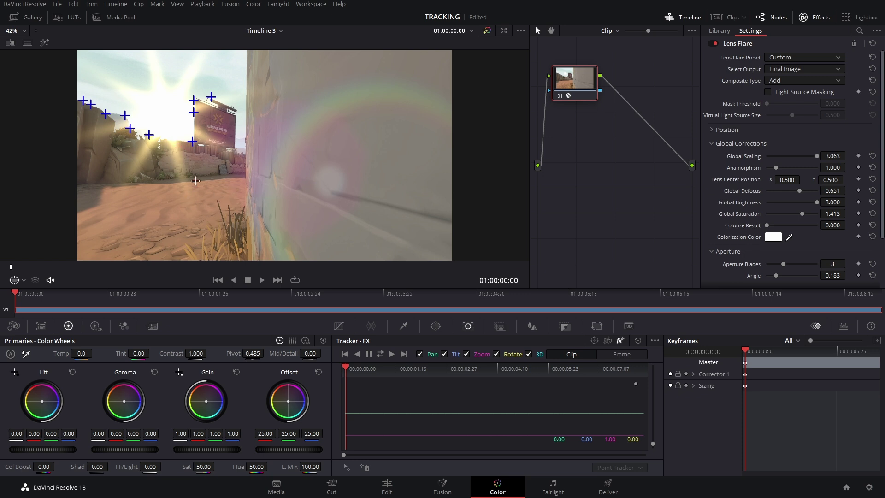
pyautogui.click(381, 354)
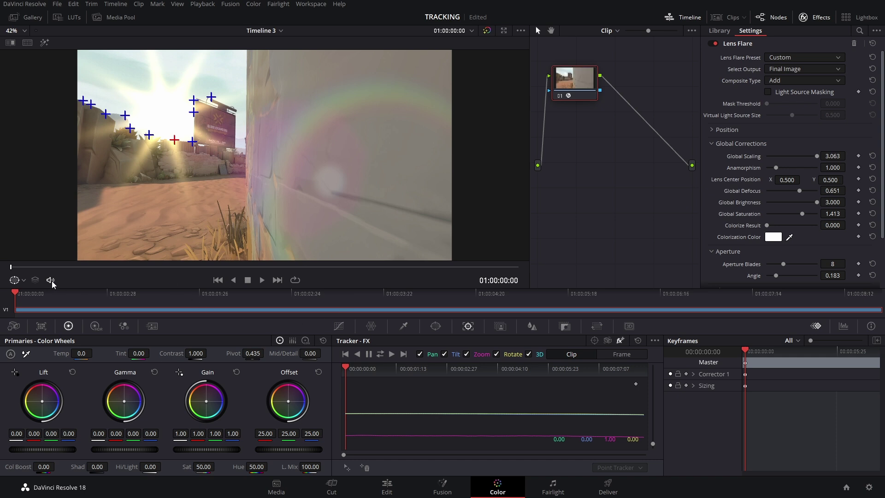
pyautogui.press('End')
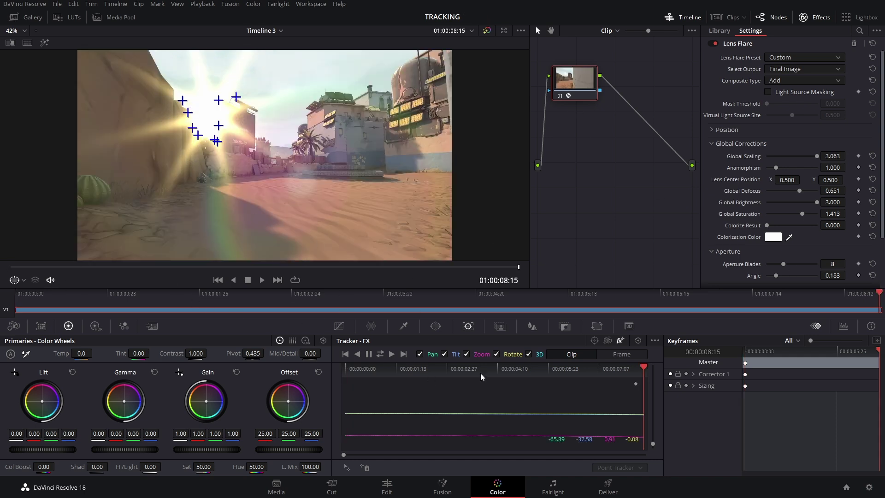
# - Clear the old track, expose Lens Flare Position (0.237, 0.922), and re-track the cliff-edge points both ways
pyautogui.click(636, 341)
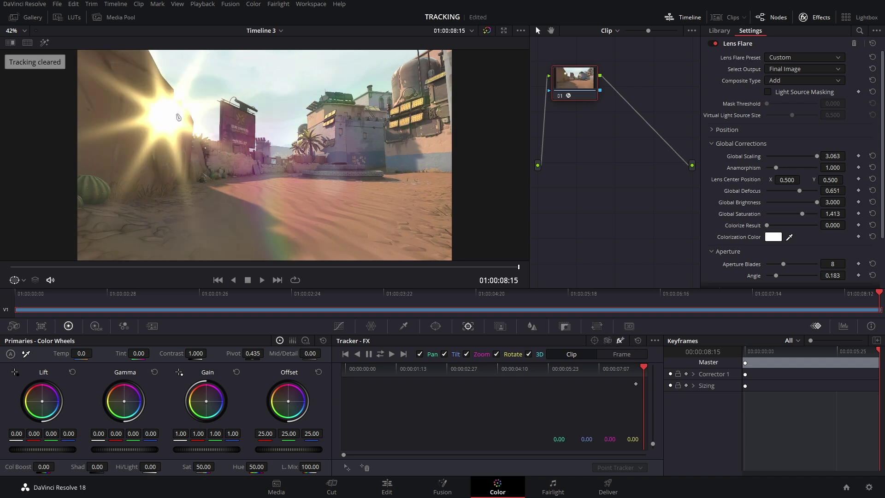
pyautogui.click(727, 130)
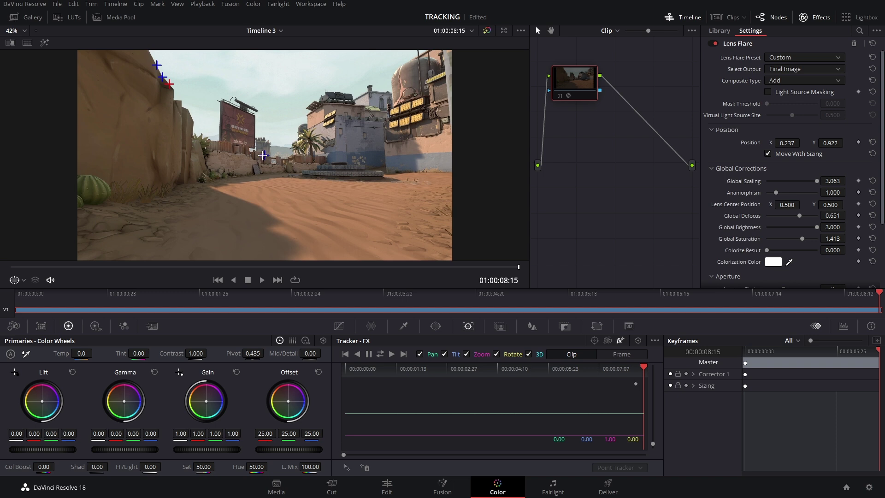
pyautogui.click(380, 355)
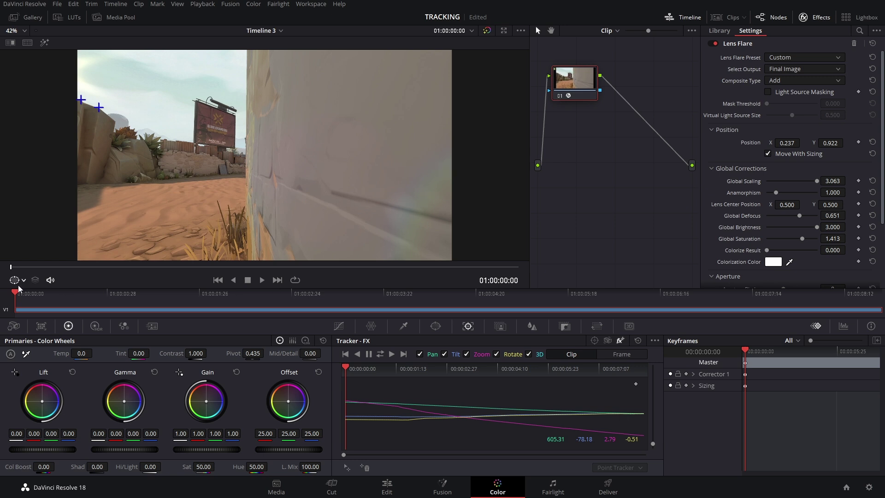
# - Play back the clip to preview the flare following the cliff-edge track
pyautogui.click(262, 280)
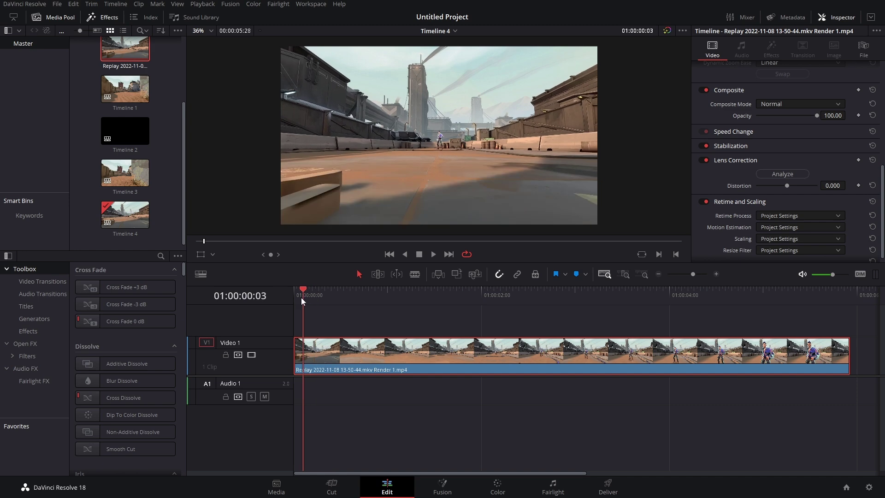
# - Preview the replay clip, then open it on the Fusion page at its first frame
pyautogui.click(298, 300)
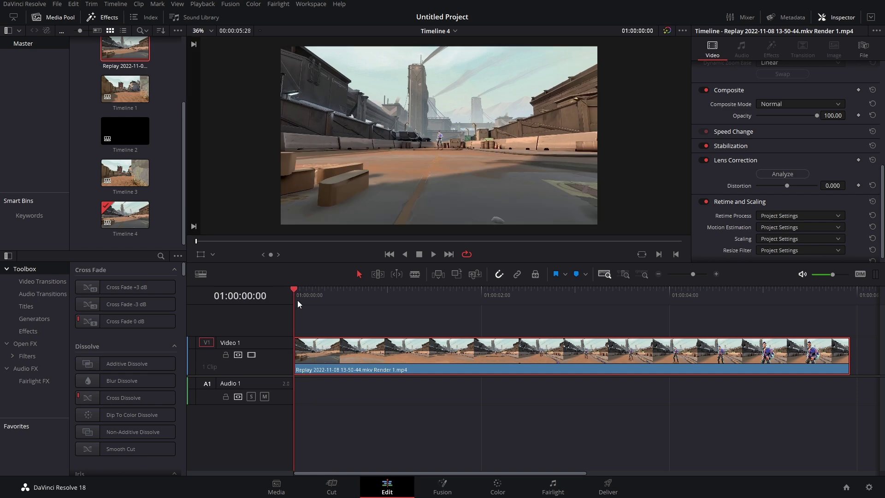
pyautogui.press('space')
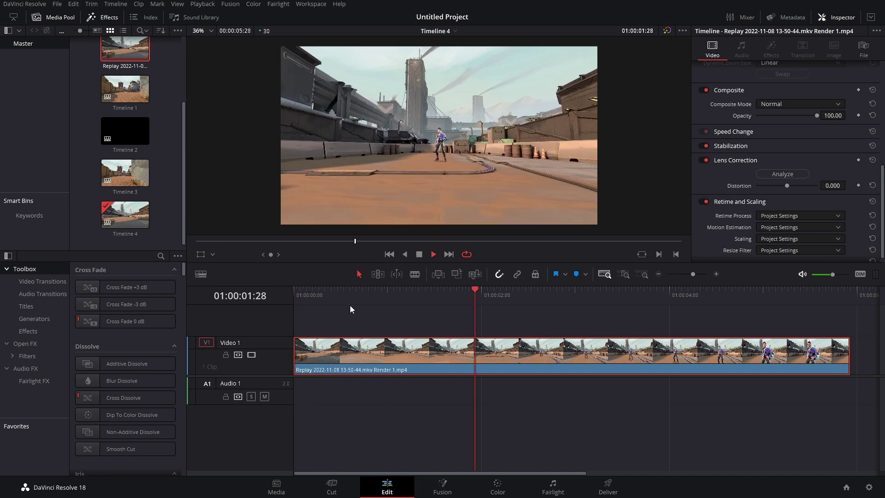
pyautogui.press('space')
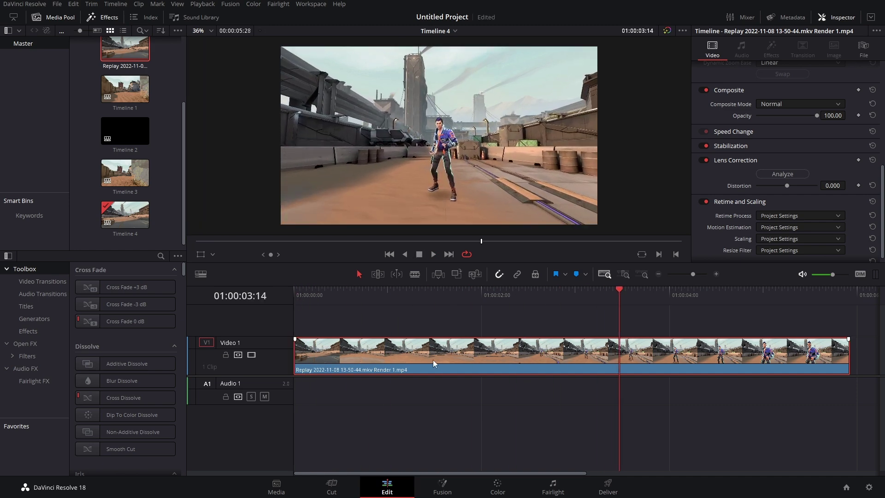
pyautogui.click(442, 487)
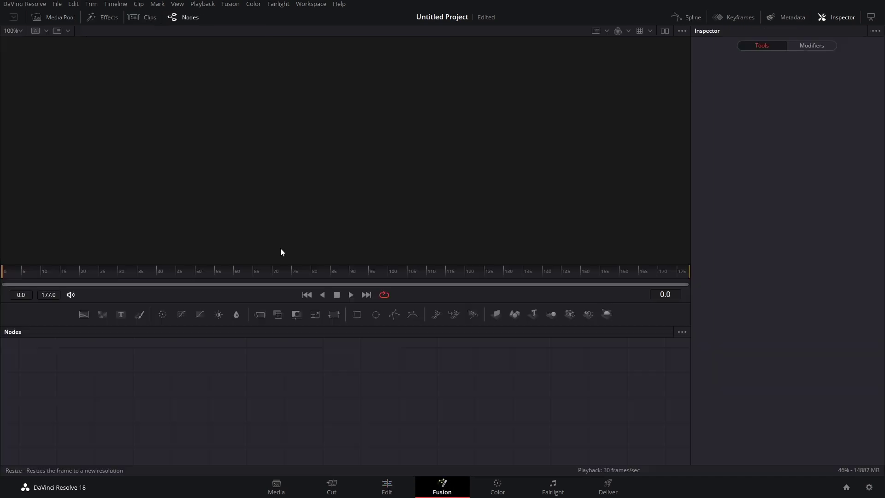
pyautogui.press('Home')
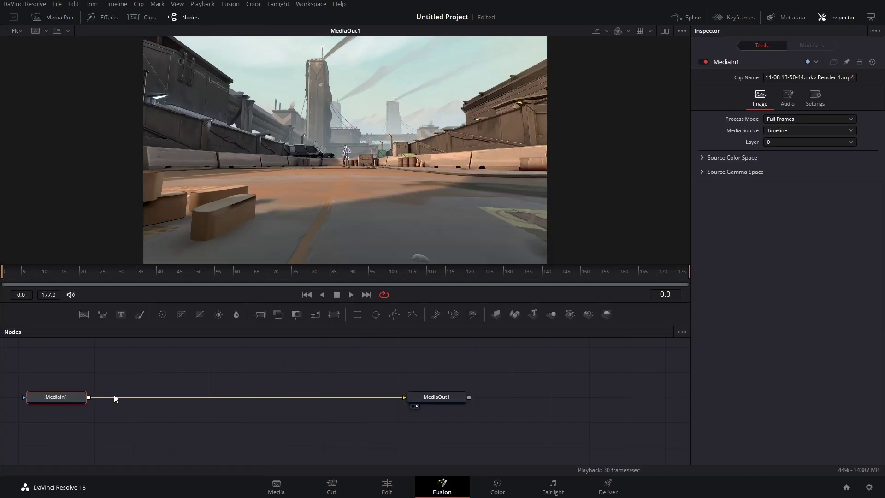
# - Add a Camera Tracker node between MediaIn1 and MediaOut1 by searching 'track'
pyautogui.hotkey('shift', 'space')
pyautogui.write('track')
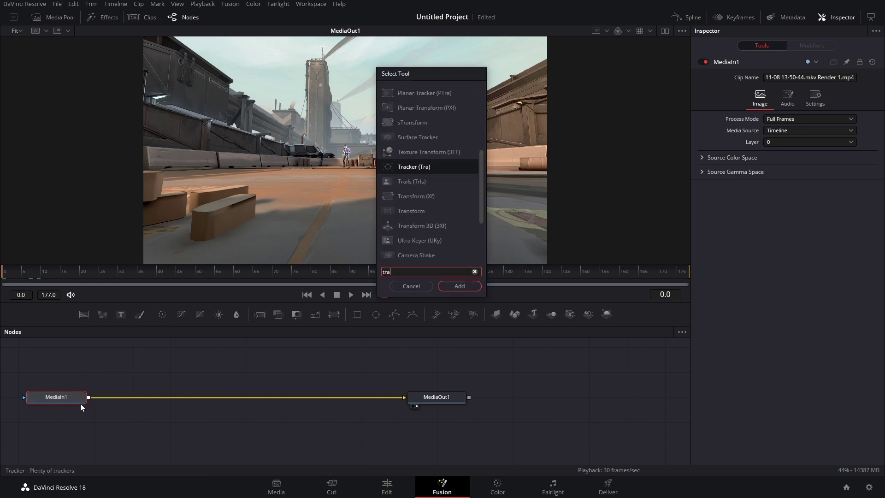
pyautogui.click(428, 93)
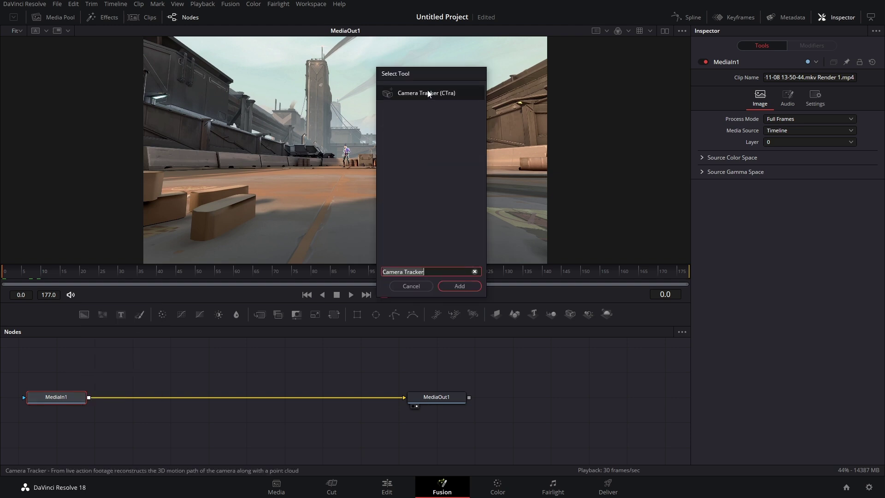
pyautogui.click(453, 286)
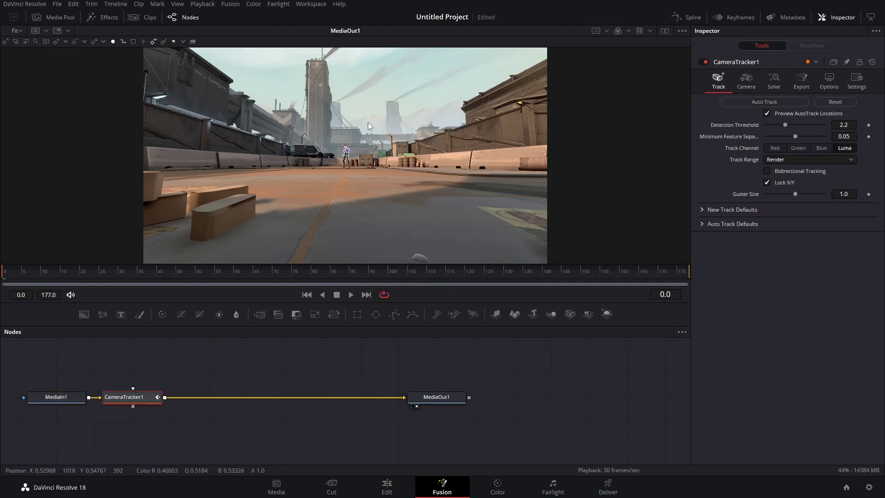
# - Track features, then solve the camera to 0.5810-pixel error and 18.46 mm focal length, and play it back
pyautogui.click(766, 101)
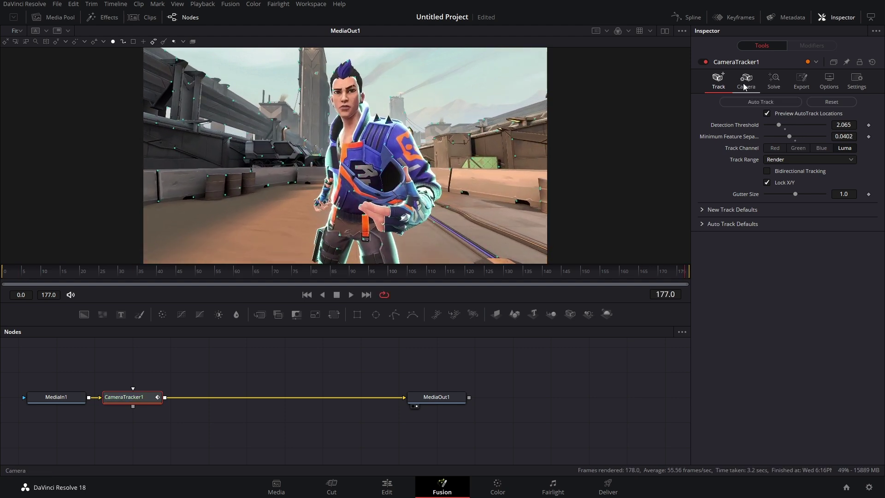
pyautogui.click(770, 81)
pyautogui.click(747, 82)
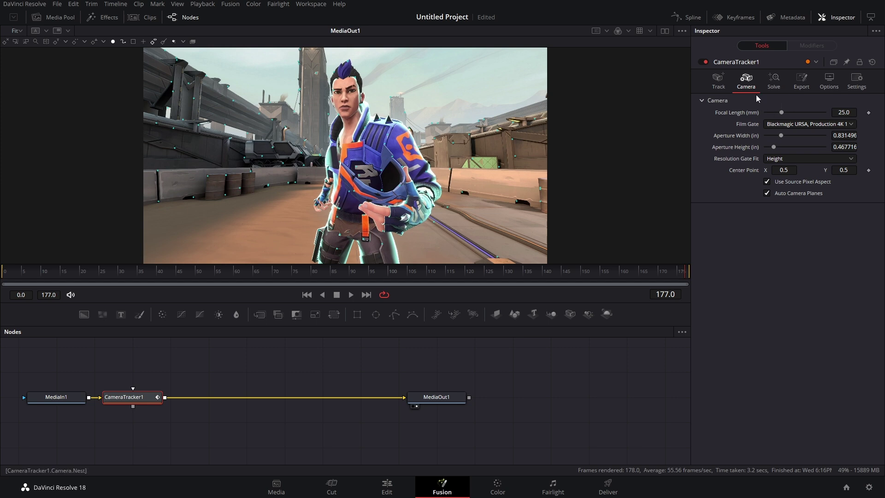
pyautogui.click(774, 80)
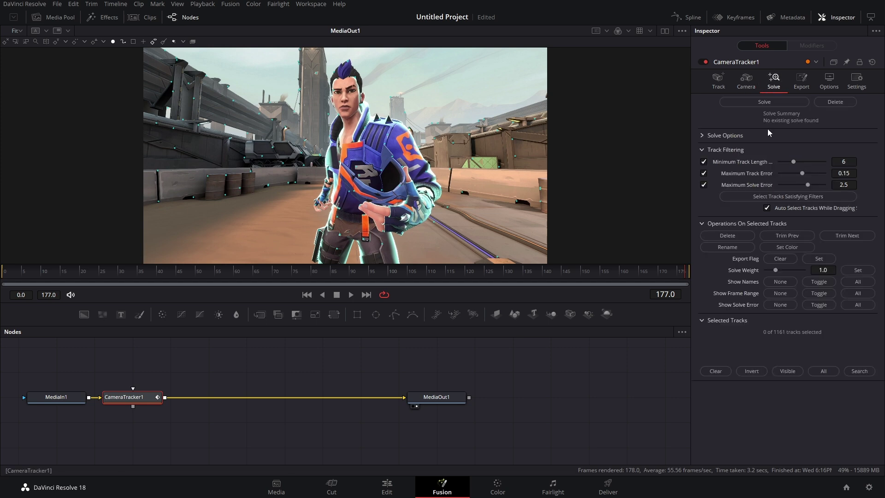
pyautogui.click(764, 102)
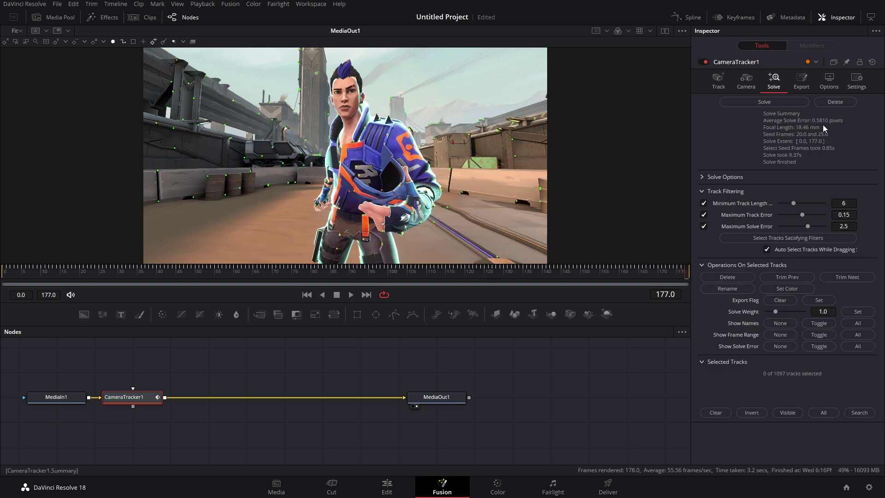
pyautogui.press('space')
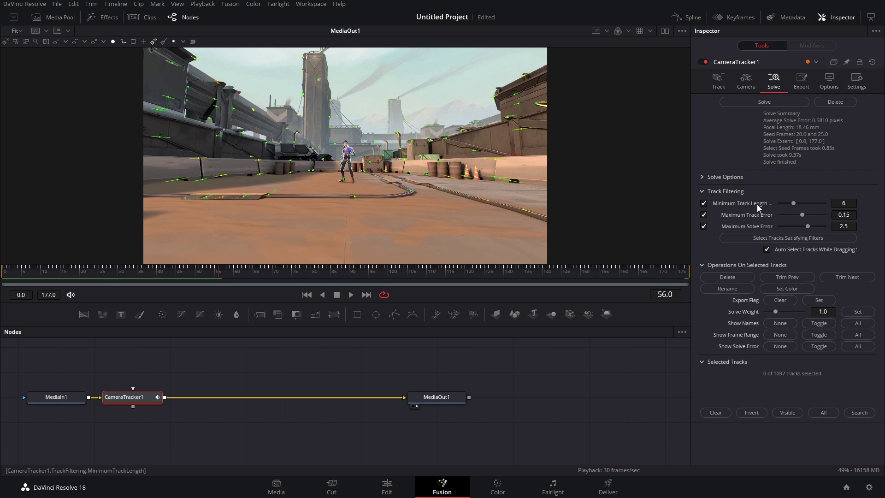
# - Set the 3D scene's origin and orientation from box-selected ground tracks, then switch it to Aligned
pyautogui.click(805, 89)
pyautogui.click(703, 144)
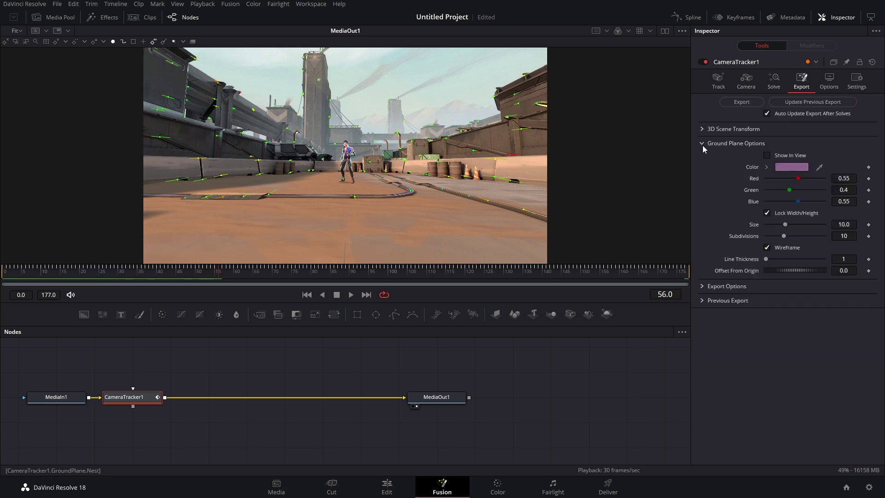
pyautogui.click(728, 129)
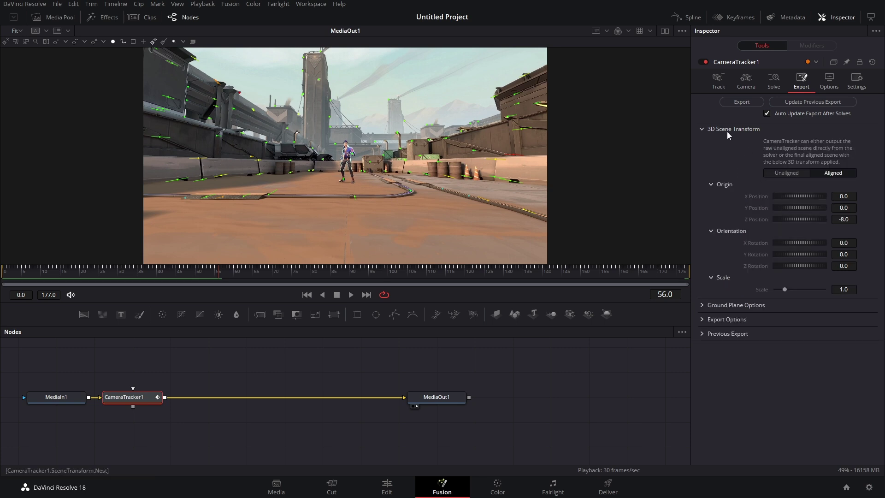
pyautogui.click(788, 172)
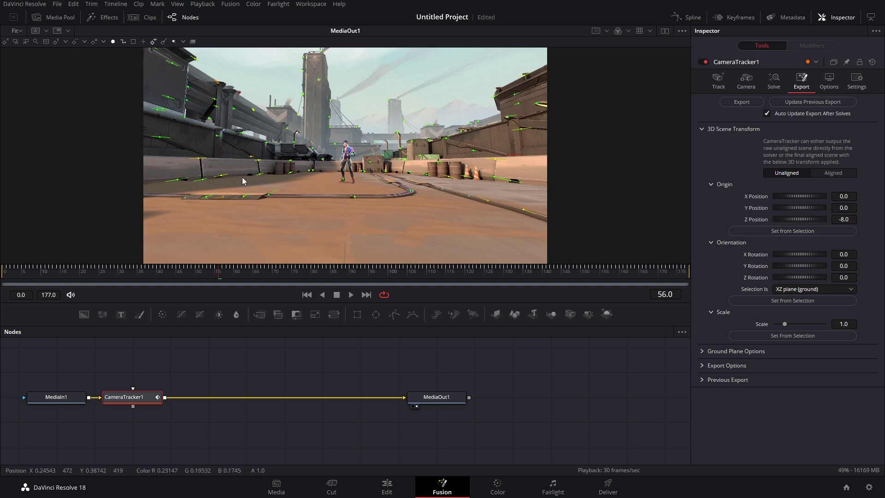
pyautogui.moveTo(242, 168); pyautogui.dragTo(322, 223)
pyautogui.click(793, 231)
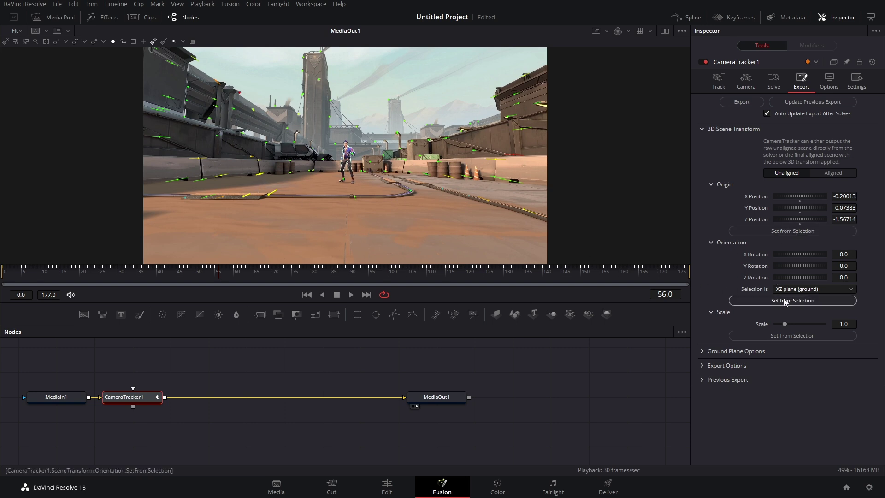
pyautogui.click(759, 299)
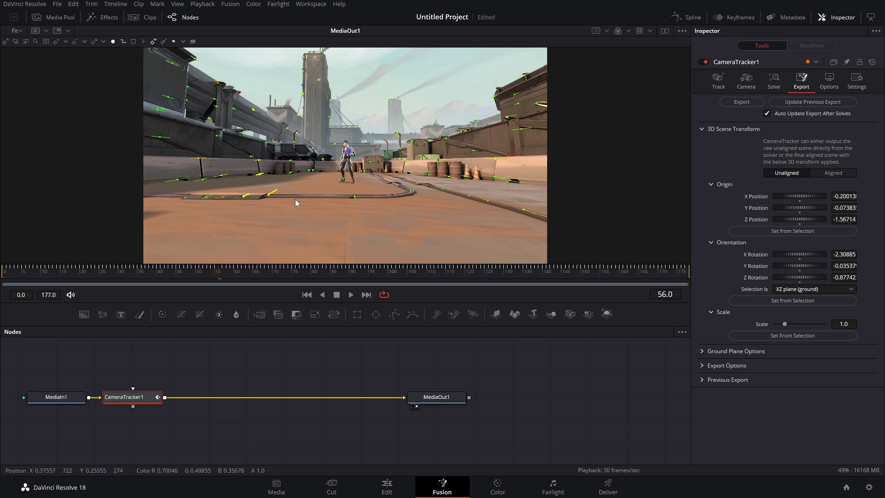
pyautogui.click(817, 173)
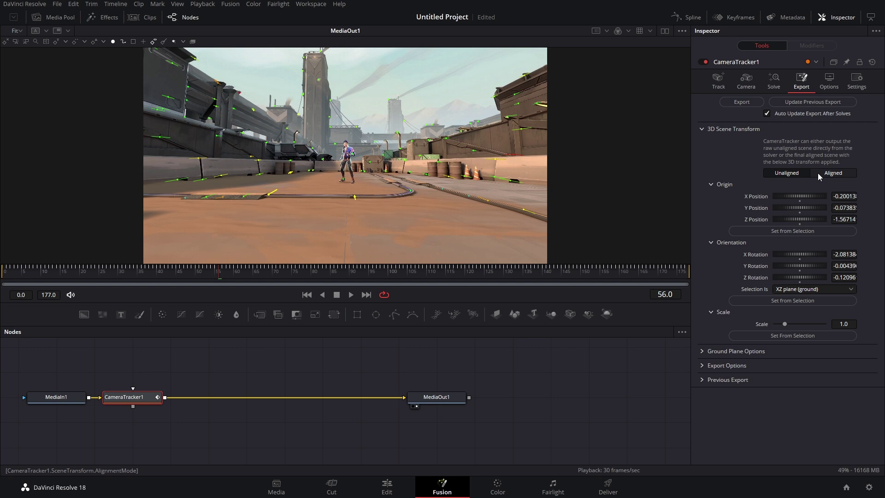
pyautogui.click(818, 173)
# - Export the solved scene as camera, point cloud, ground plane and renderer nodes, and tidy their layout
pyautogui.click(741, 102)
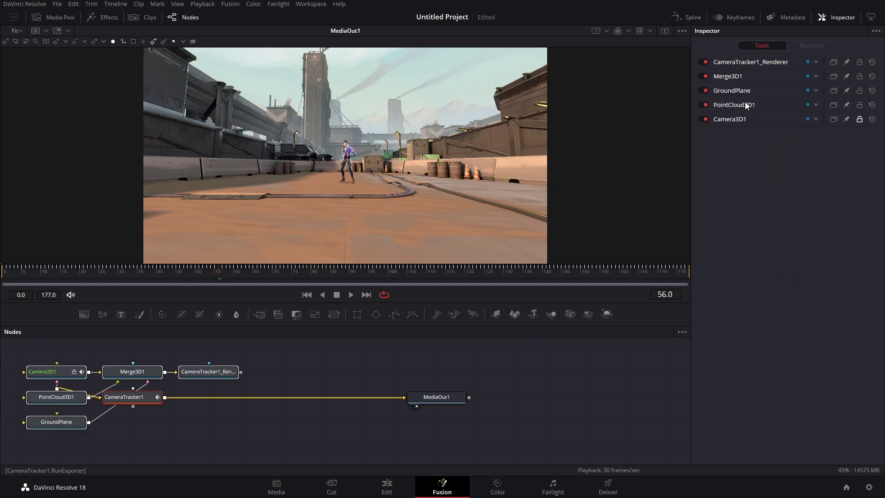
pyautogui.moveTo(65, 423); pyautogui.dragTo(180, 373)
pyautogui.click(186, 375)
pyautogui.scroll(2, 187, 375)
pyautogui.moveTo(175, 412); pyautogui.dragTo(252, 411)
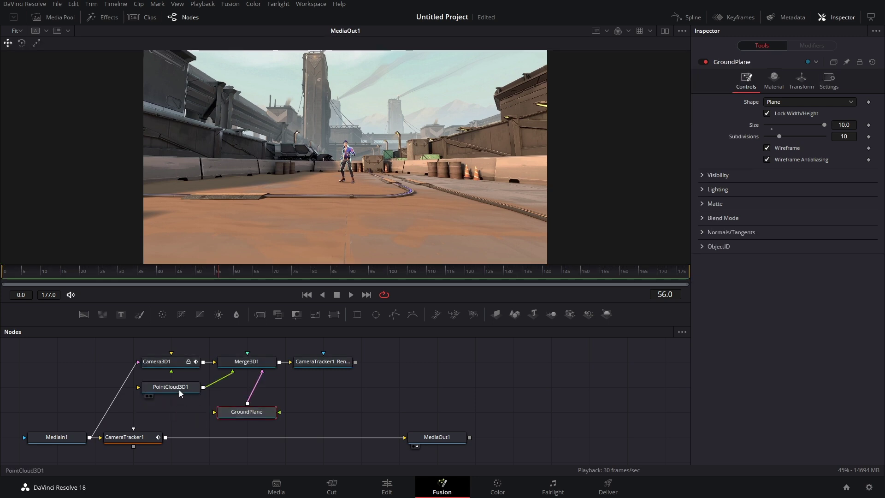
pyautogui.moveTo(175, 387); pyautogui.dragTo(213, 387)
pyautogui.moveTo(251, 411); pyautogui.dragTo(290, 387)
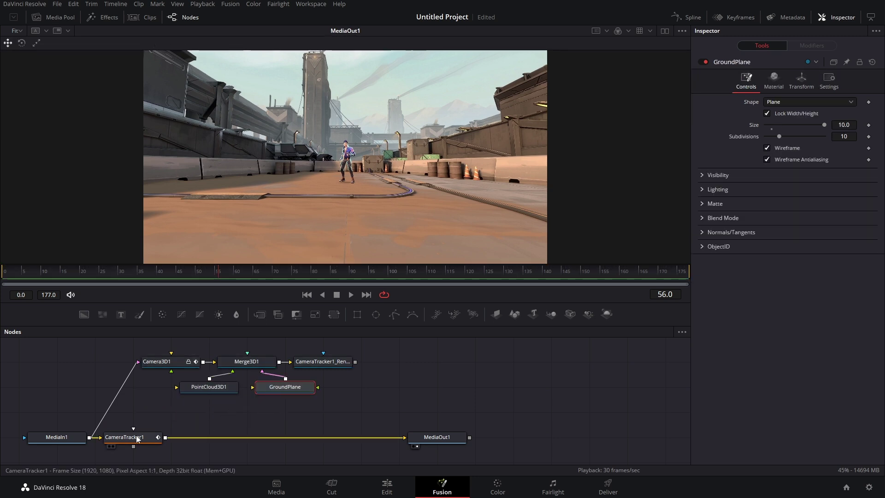
pyautogui.moveTo(138, 437); pyautogui.dragTo(223, 436)
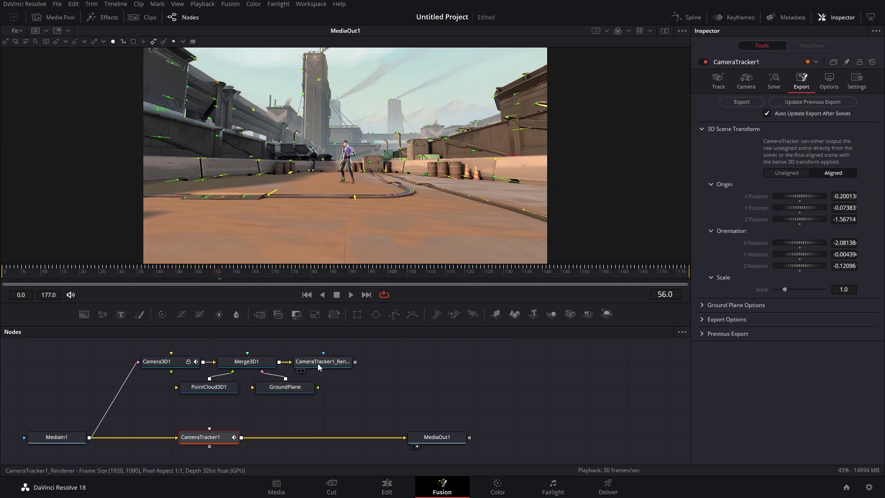
# - Merge the renderer output over the footage and inspect Merge3D1's 3D scene in the left viewer
pyautogui.moveTo(354, 362); pyautogui.dragTo(323, 437)
pyautogui.scroll(1, 401, 371)
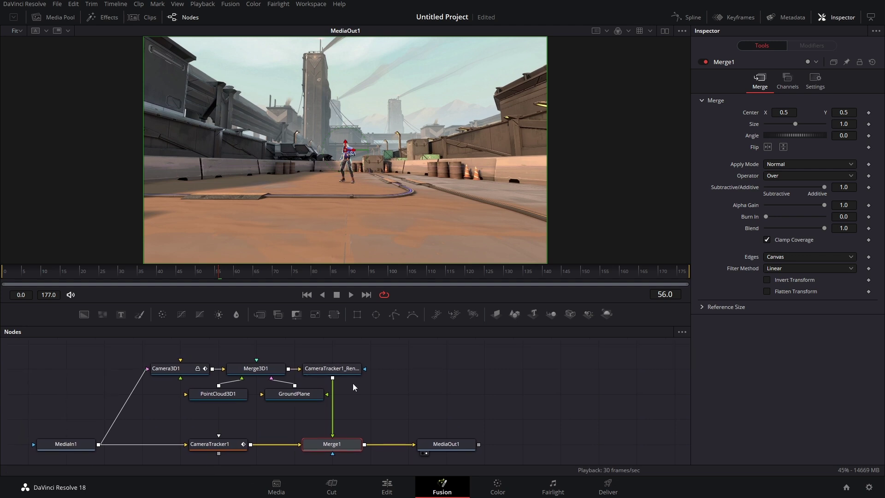
pyautogui.moveTo(271, 374); pyautogui.dragTo(276, 118)
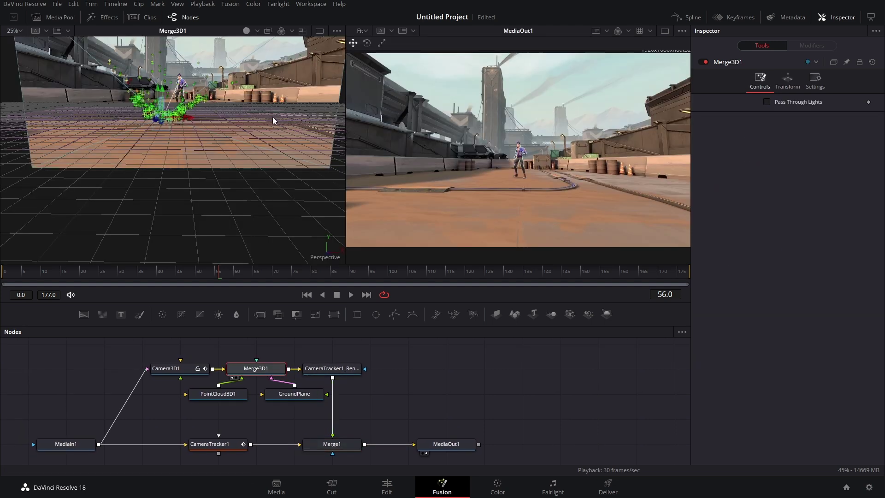
pyautogui.scroll(-2, 272, 117)
pyautogui.scroll(-1, 263, 131)
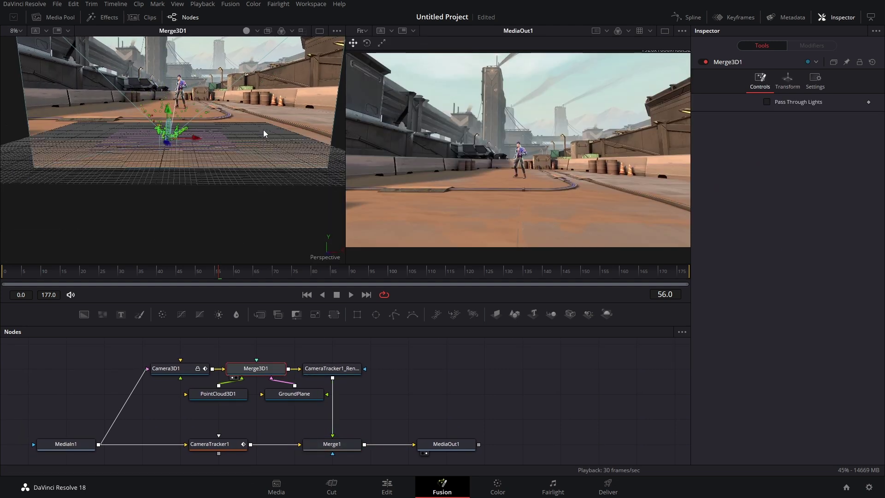
pyautogui.moveTo(268, 140)
pyautogui.mouseDown()
pyautogui.moveTo(135, 144)
pyautogui.moveTo(284, 137)
pyautogui.mouseUp()
pyautogui.scroll(2, 433, 351)
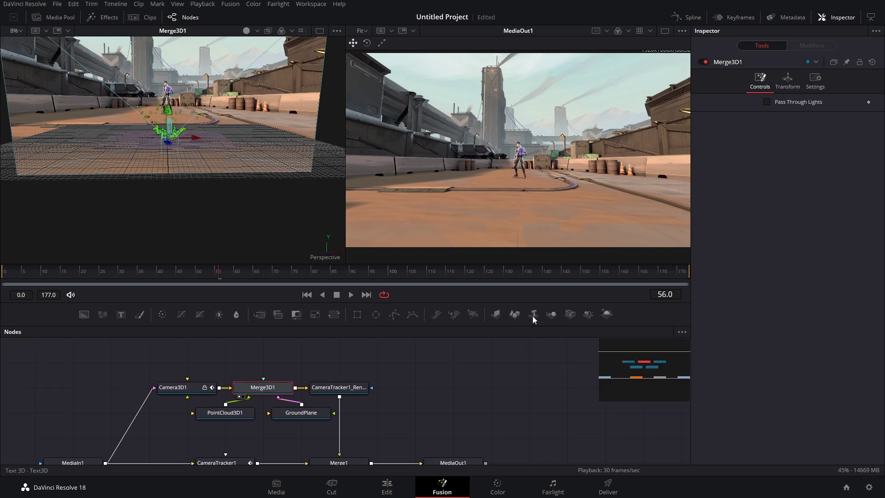
# - Add a Text3D node to Merge3D1 reading 'TEXT' at size 0.15, X 0.051, and return to frame 0
pyautogui.moveTo(527, 319); pyautogui.dragTo(263, 382)
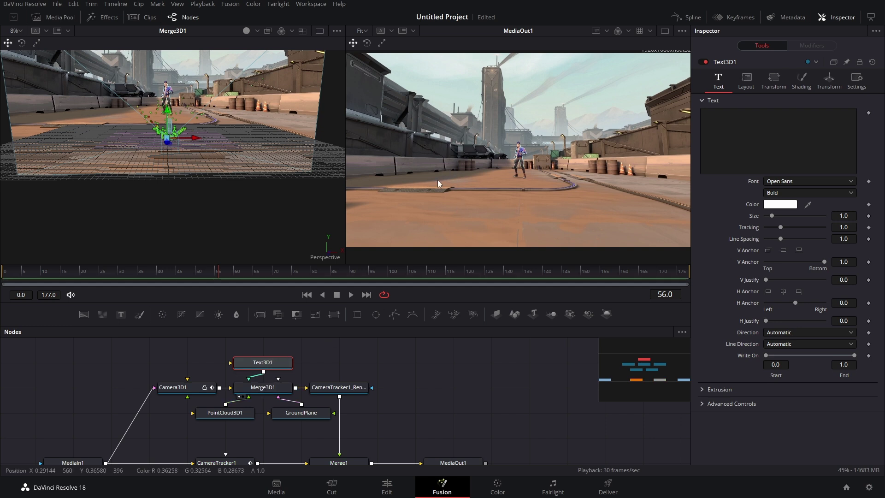
pyautogui.click(722, 118)
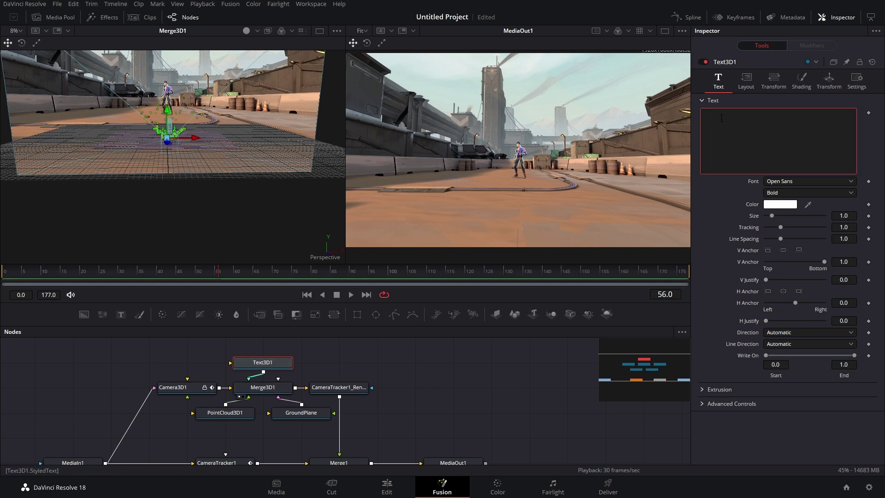
pyautogui.write('TEXT')
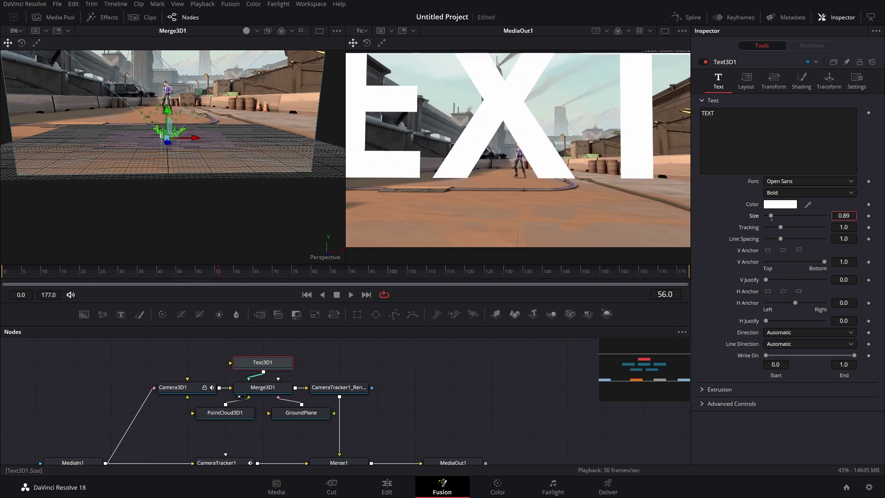
pyautogui.moveTo(772, 216); pyautogui.dragTo(767, 216)
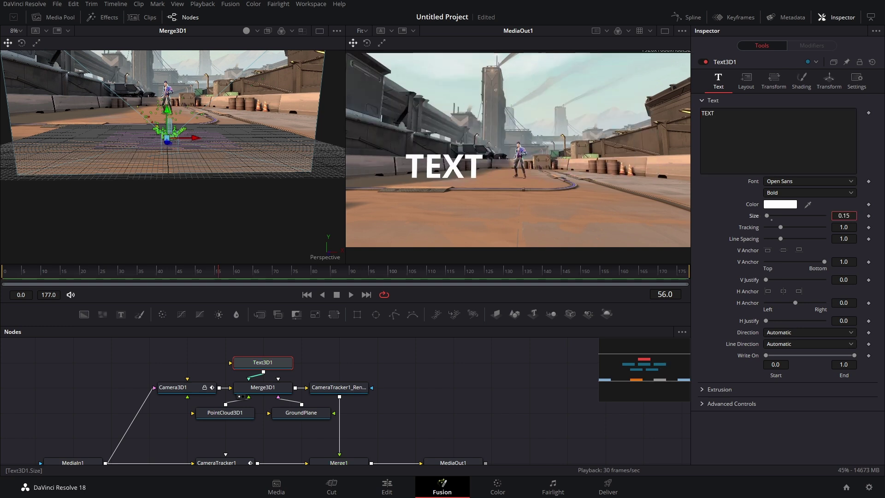
pyautogui.click(829, 81)
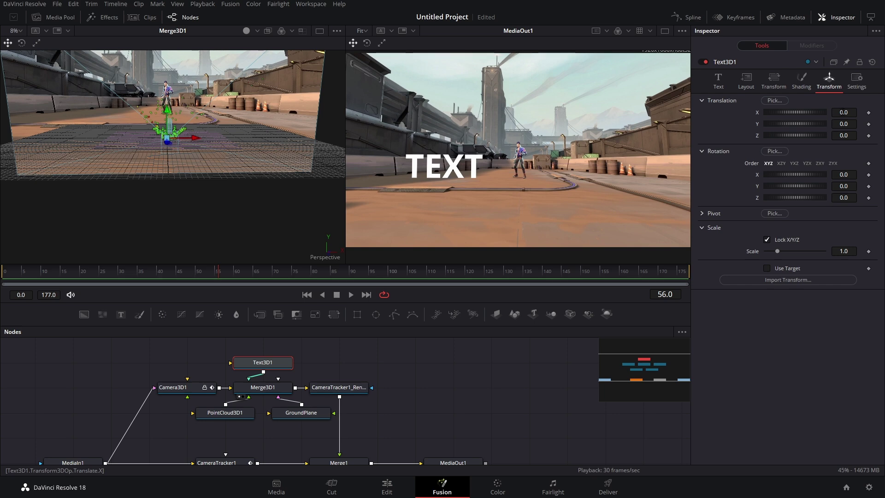
pyautogui.moveTo(795, 112); pyautogui.dragTo(798, 112)
pyautogui.moveTo(221, 275); pyautogui.dragTo(5, 276)
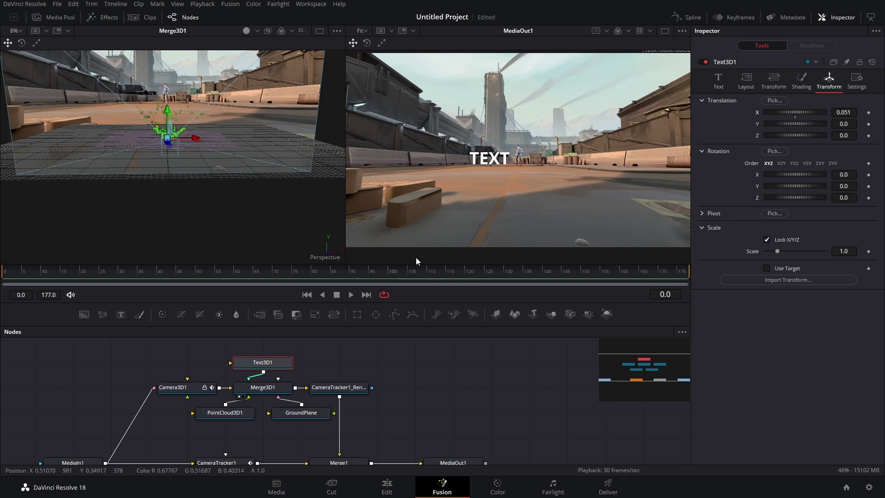
# - Play the clip to check the tracked TEXT, then zoom around the expanded node graph
pyautogui.click(351, 295)
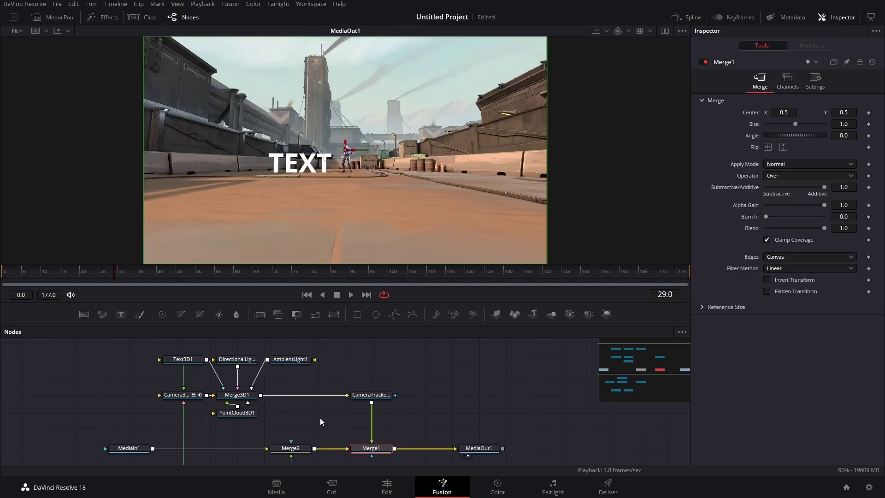
pyautogui.scroll(-3, 321, 422)
pyautogui.scroll(-2, 235, 404)
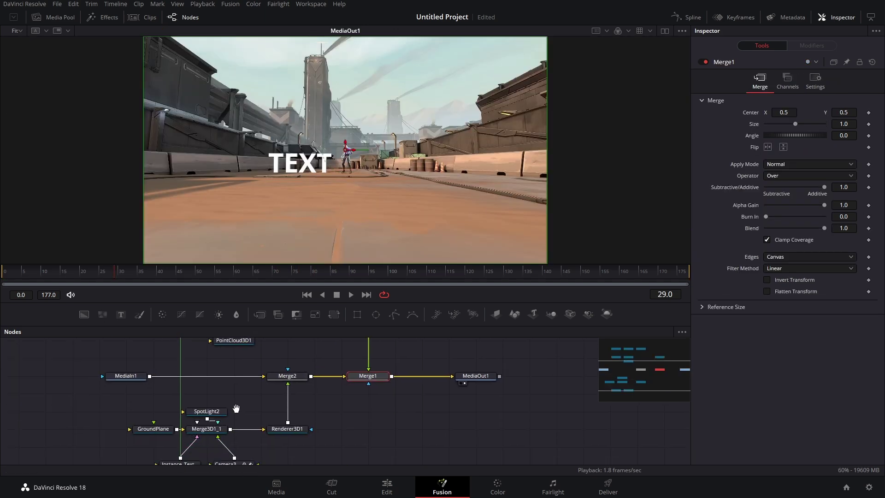
pyautogui.scroll(3, 236, 378)
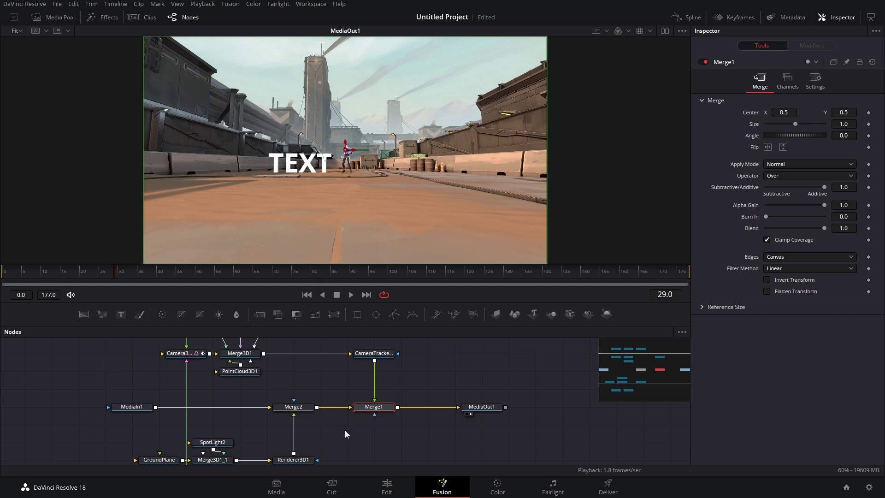
# - Switch to the Edit page to play the finished shot with the 3D TEXT
pyautogui.click(387, 486)
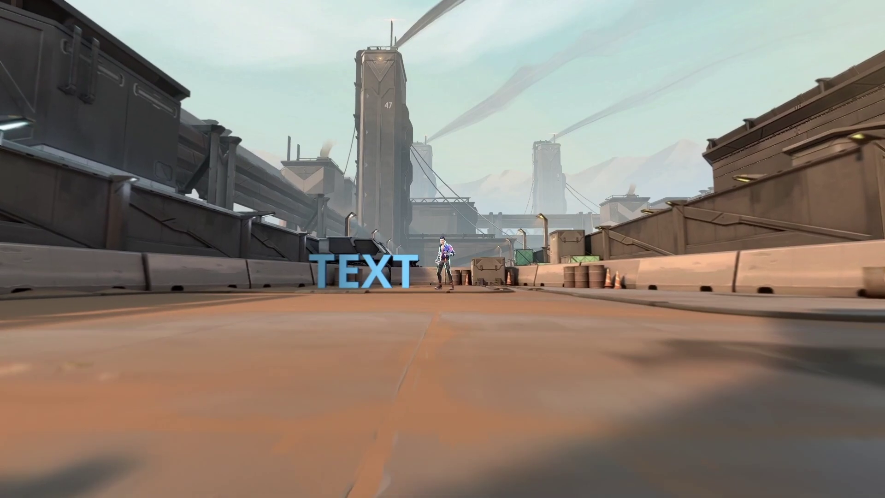